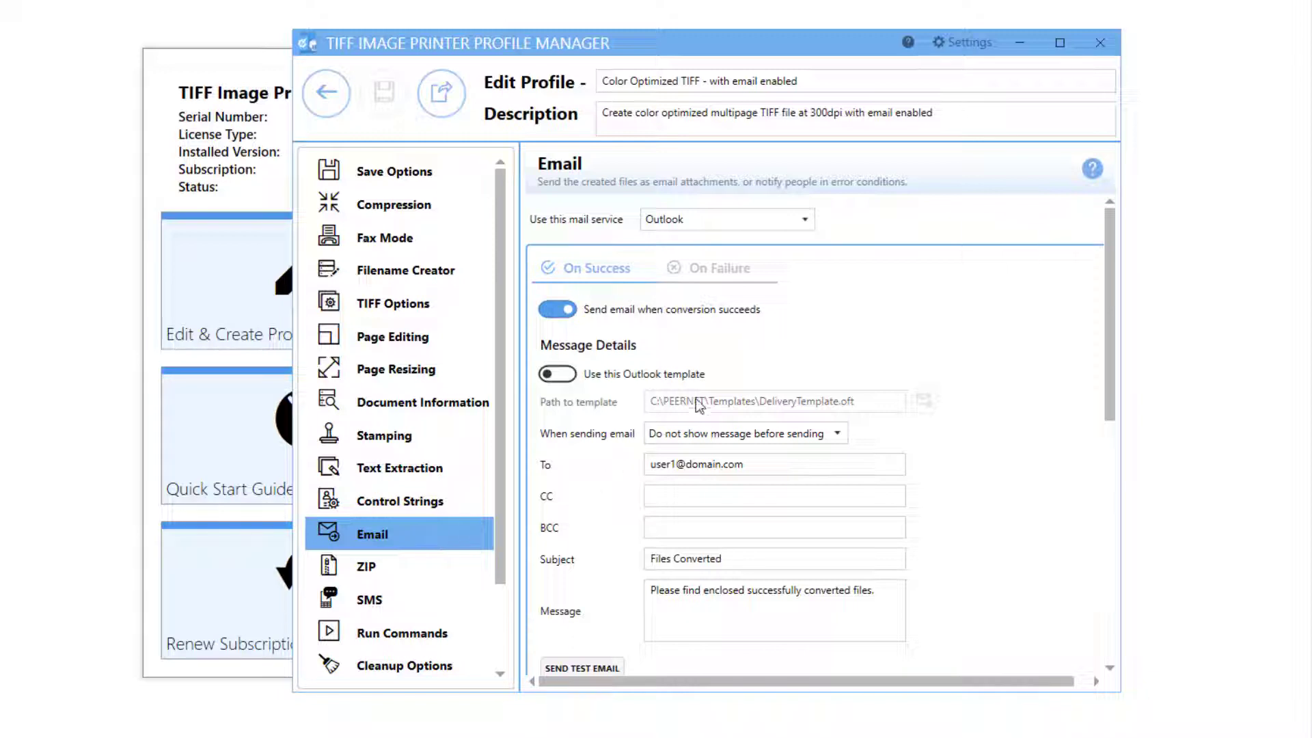
{"action": "left_click", "coordinate": [805, 221]}
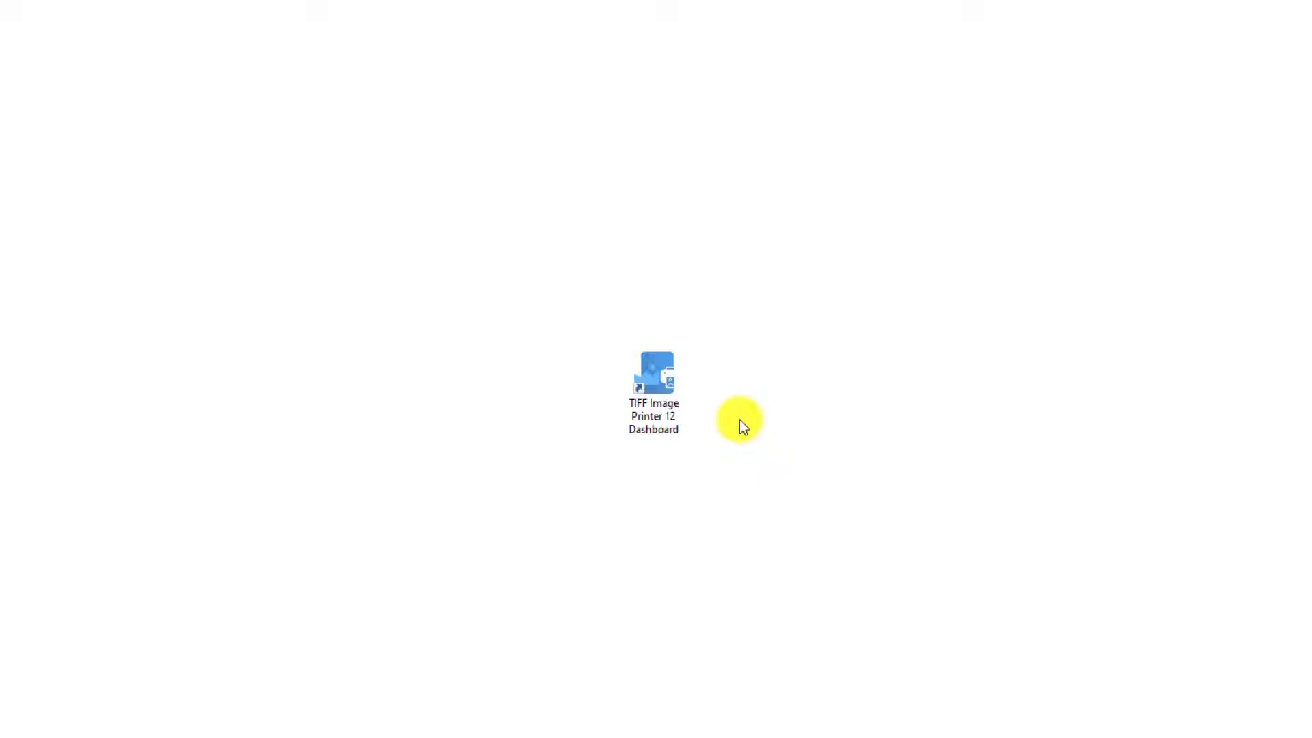
- Open the profile manager from the TIFF Image Printer 12 Dashboard and make a copy of the Color Optimized TIFF profile
{"action": "left_click", "coordinate": [667, 408]}
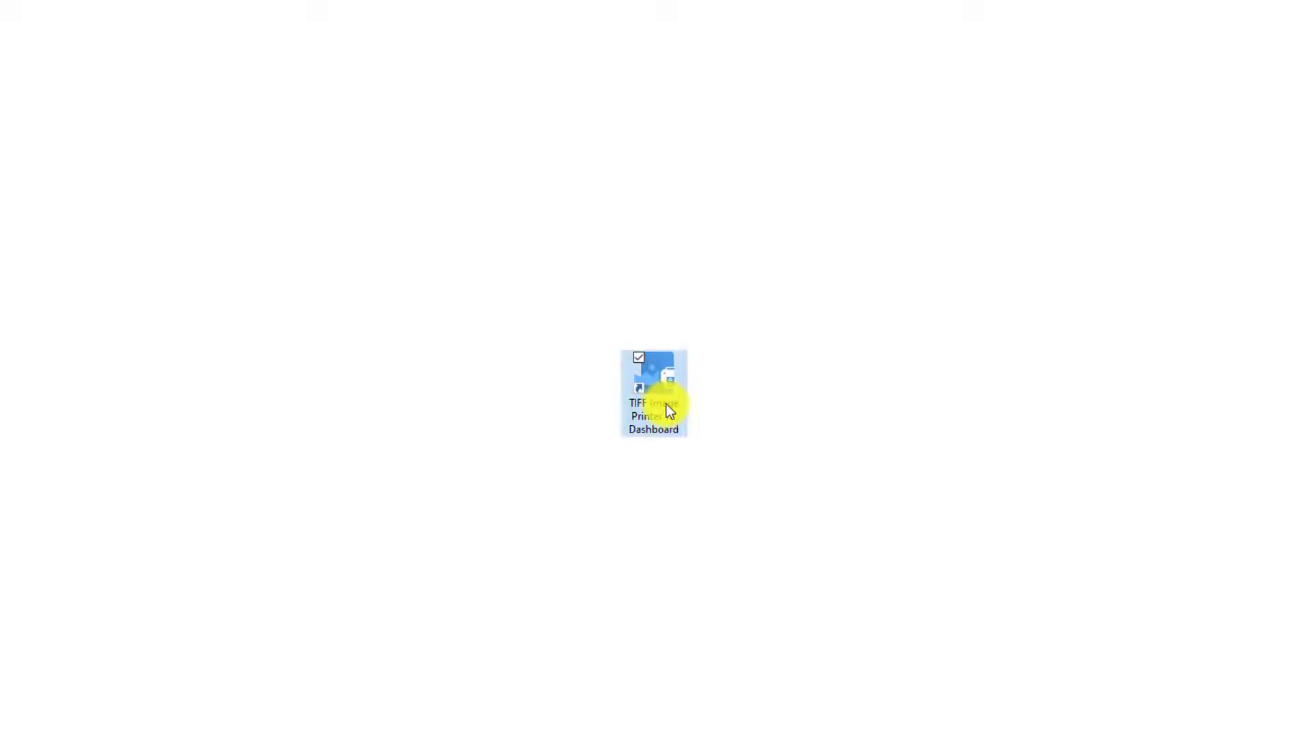
{"action": "double_click", "coordinate": [668, 408]}
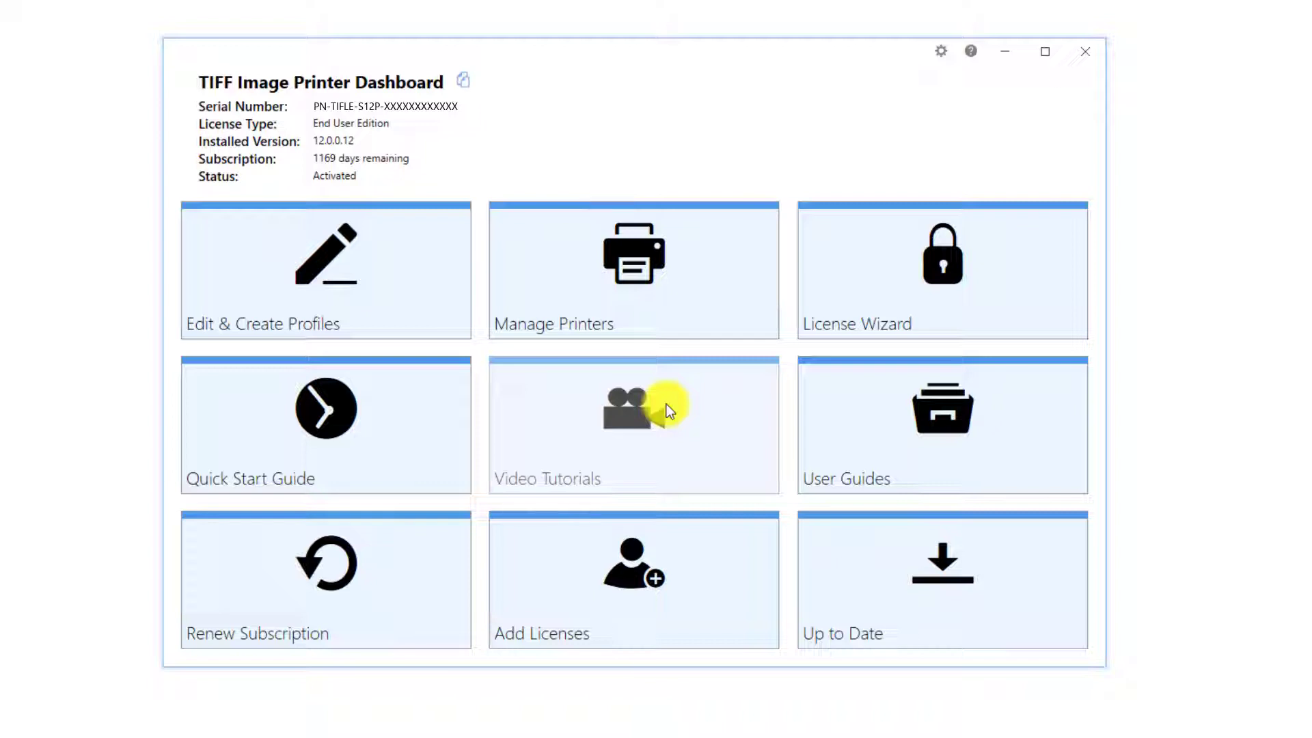
{"action": "left_click", "coordinate": [416, 261]}
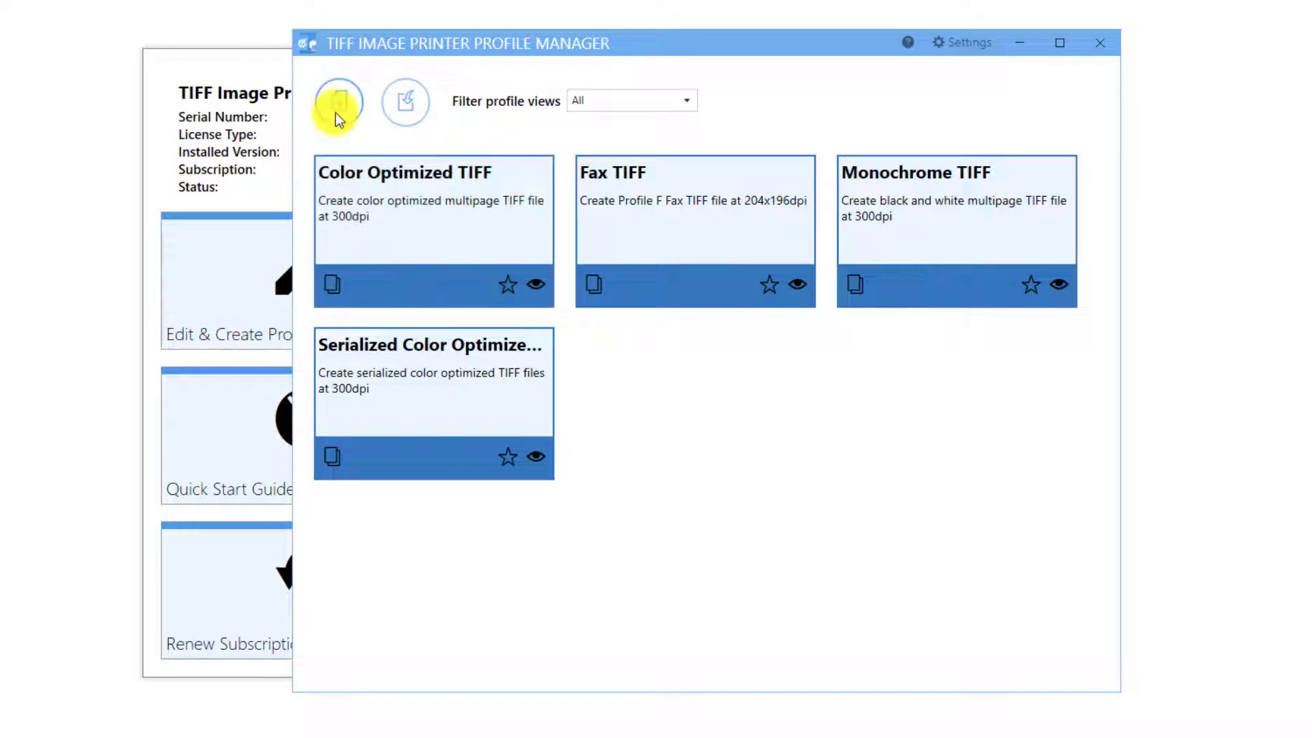
{"action": "left_click", "coordinate": [338, 285]}
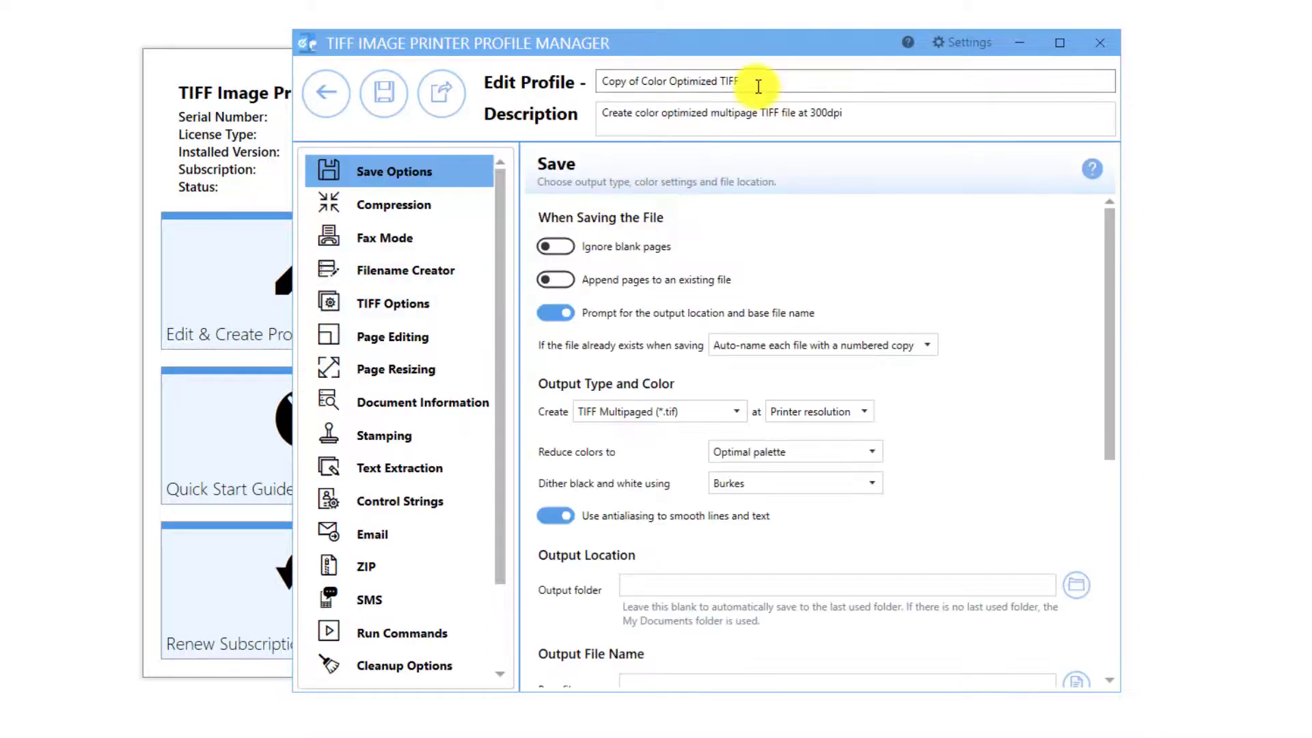
- Rename the copied profile "Color Optimized TIFF - with email enabled" and add "with email enabled" to the end of its description
{"action": "left_click", "coordinate": [756, 80]}
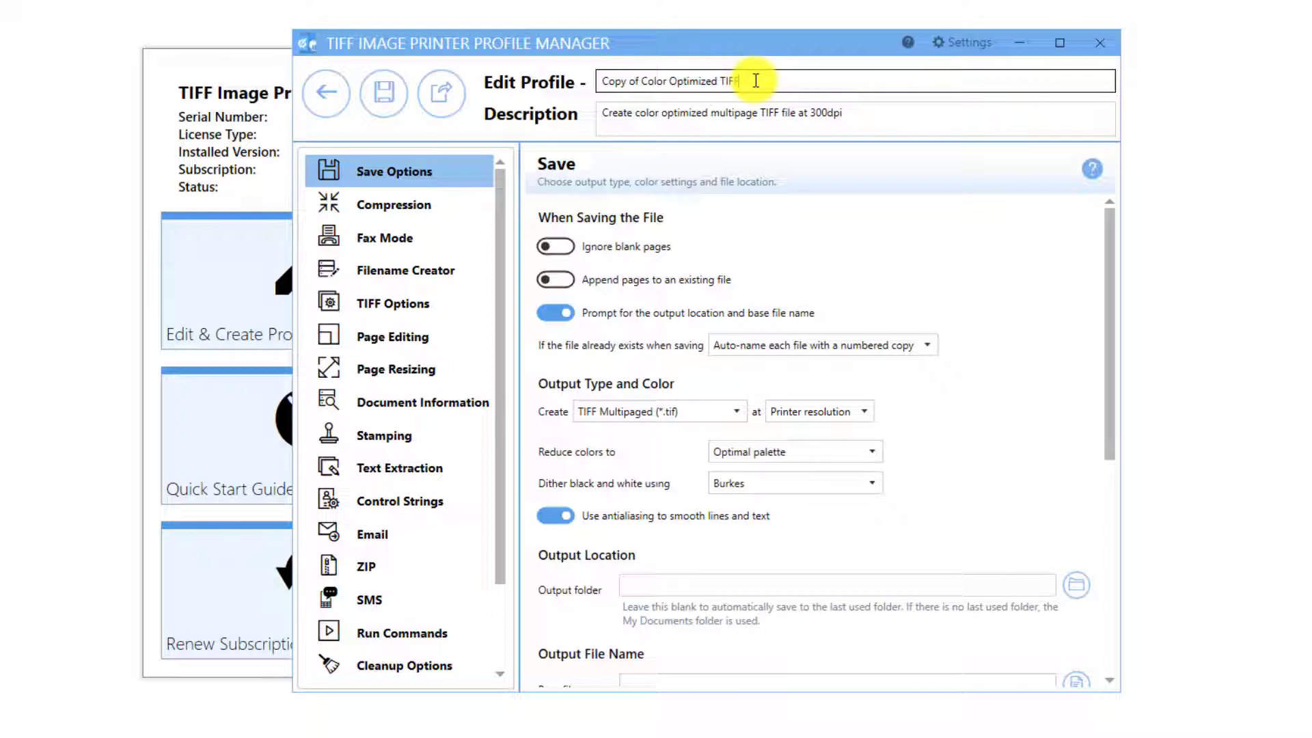
{"action": "left_click_drag", "start_coordinate": [640, 81], "coordinate": [601, 81]}
{"action": "key", "text": "BackSpace"}
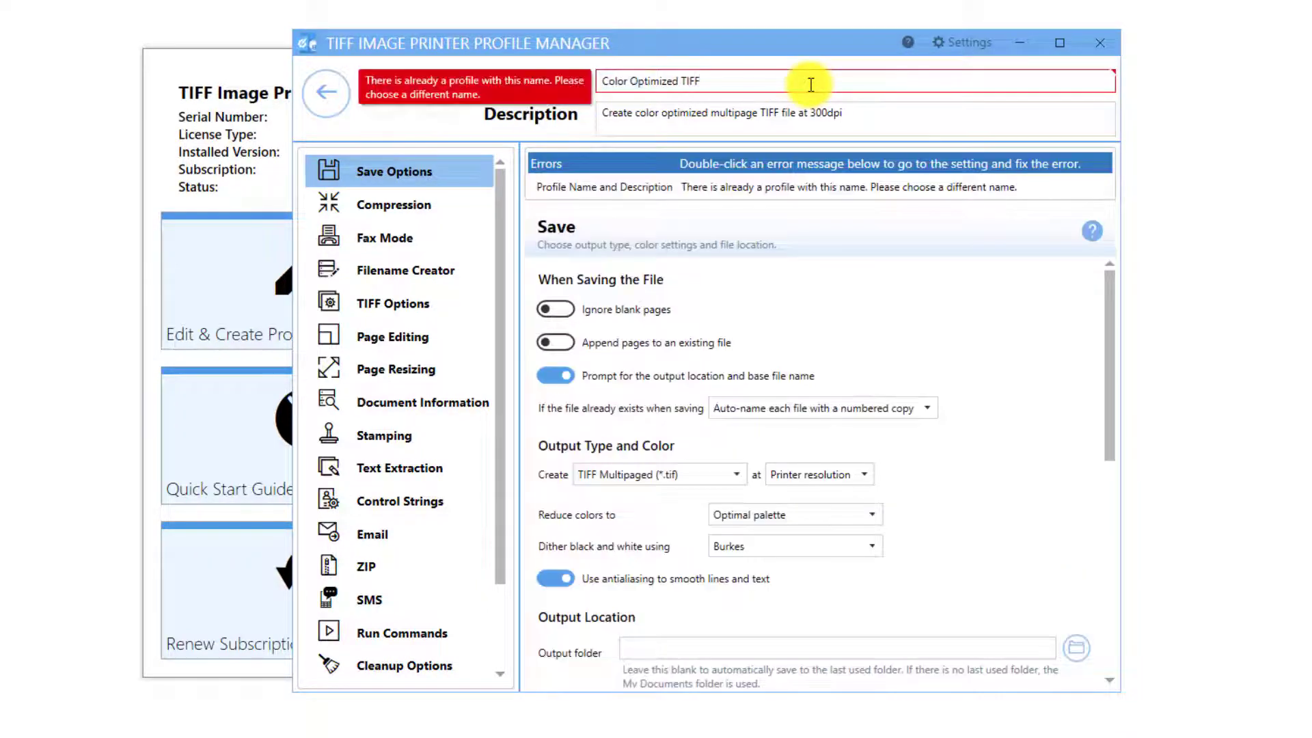
{"action": "type", "text": "- w"}
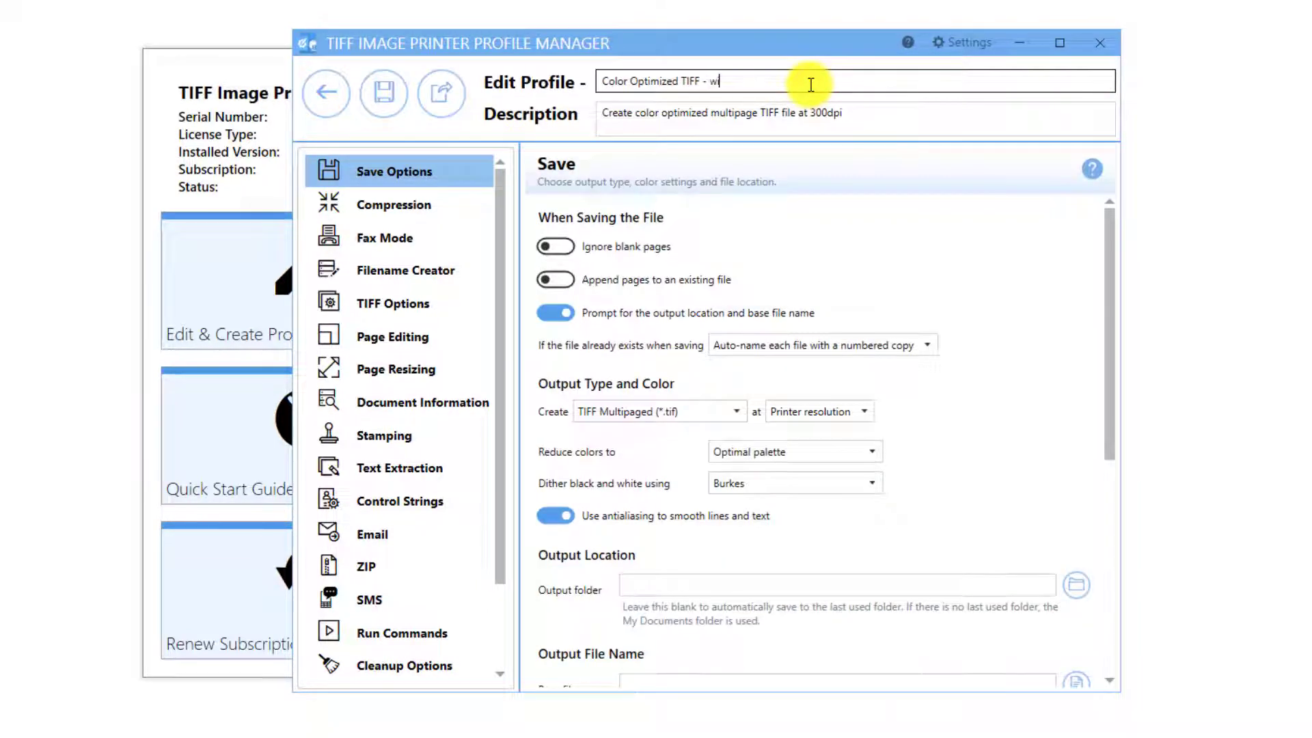
{"action": "type", "text": "ith email enabled"}
{"action": "left_click", "coordinate": [845, 112]}
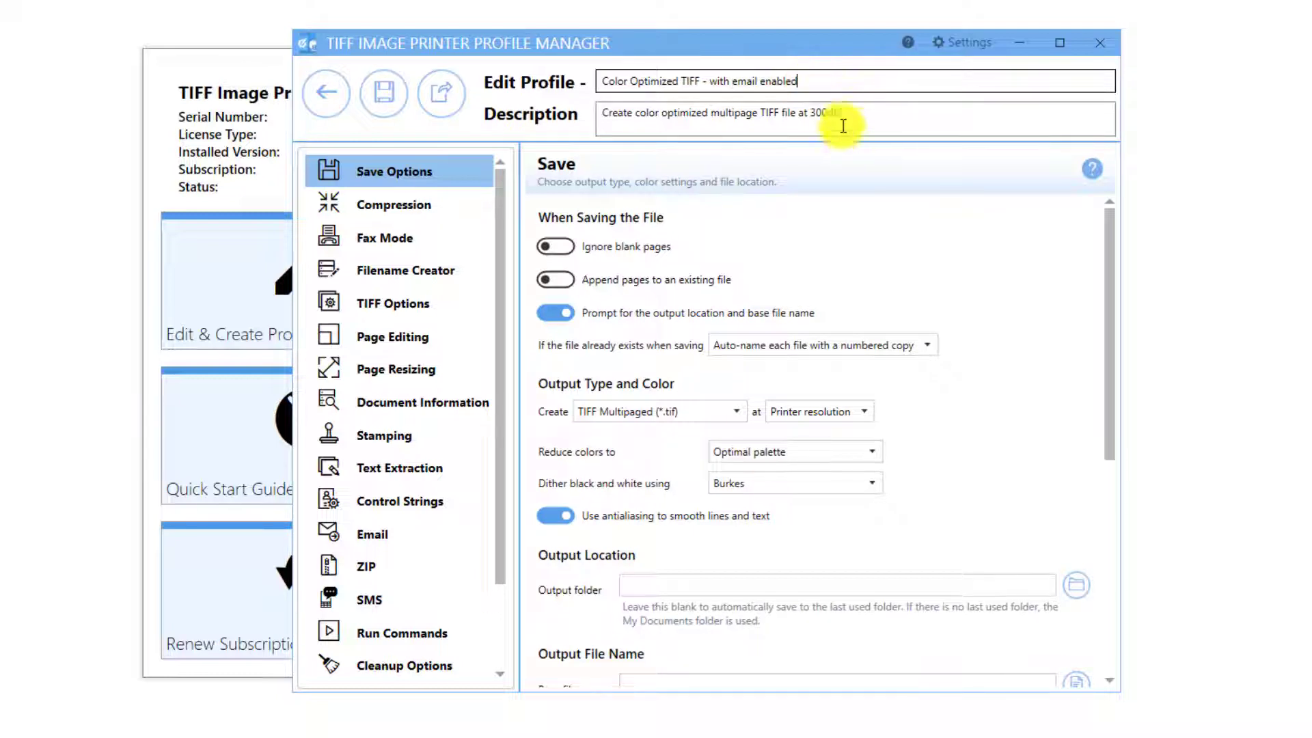
{"action": "type", "text": "with email enabled"}
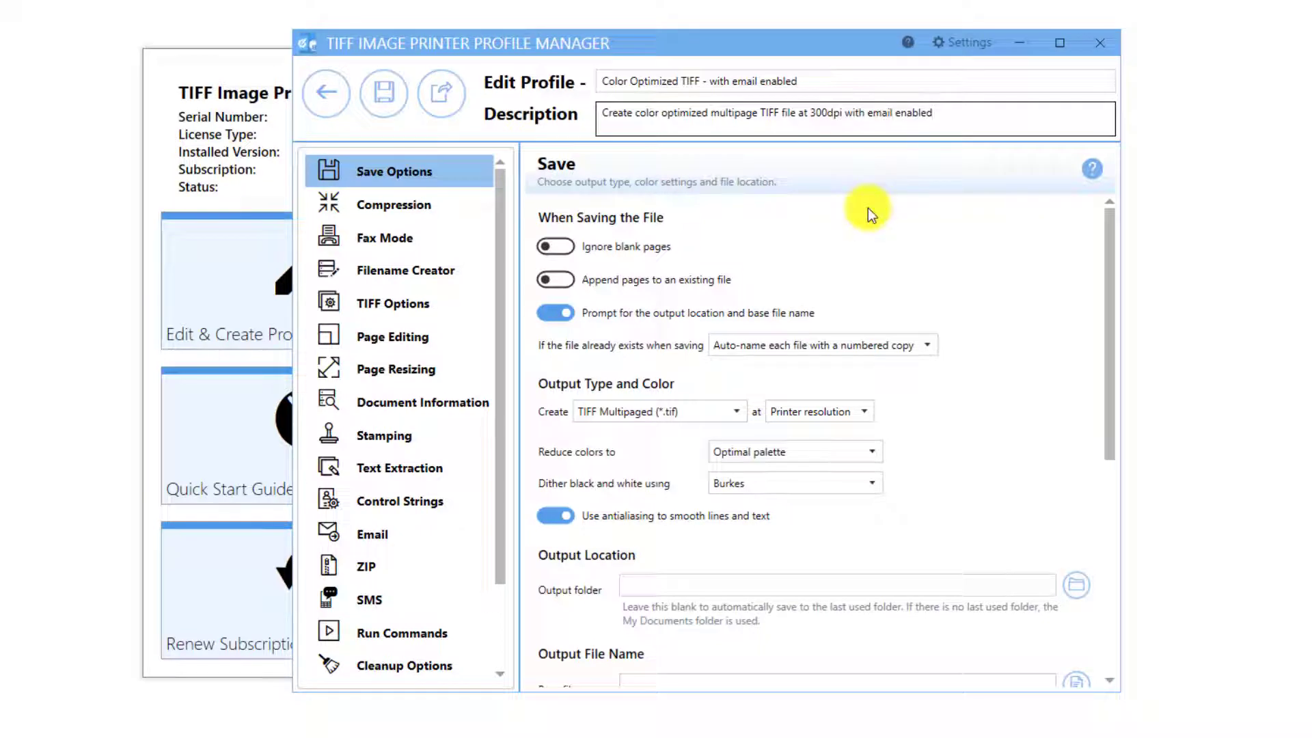
- Set the profile's mail service to Outlook and enable sending an email when conversion succeeds
{"action": "left_click", "coordinate": [408, 533]}
{"action": "scroll", "coordinate": [434, 506], "scroll_direction": "down", "scroll_amount": 1}
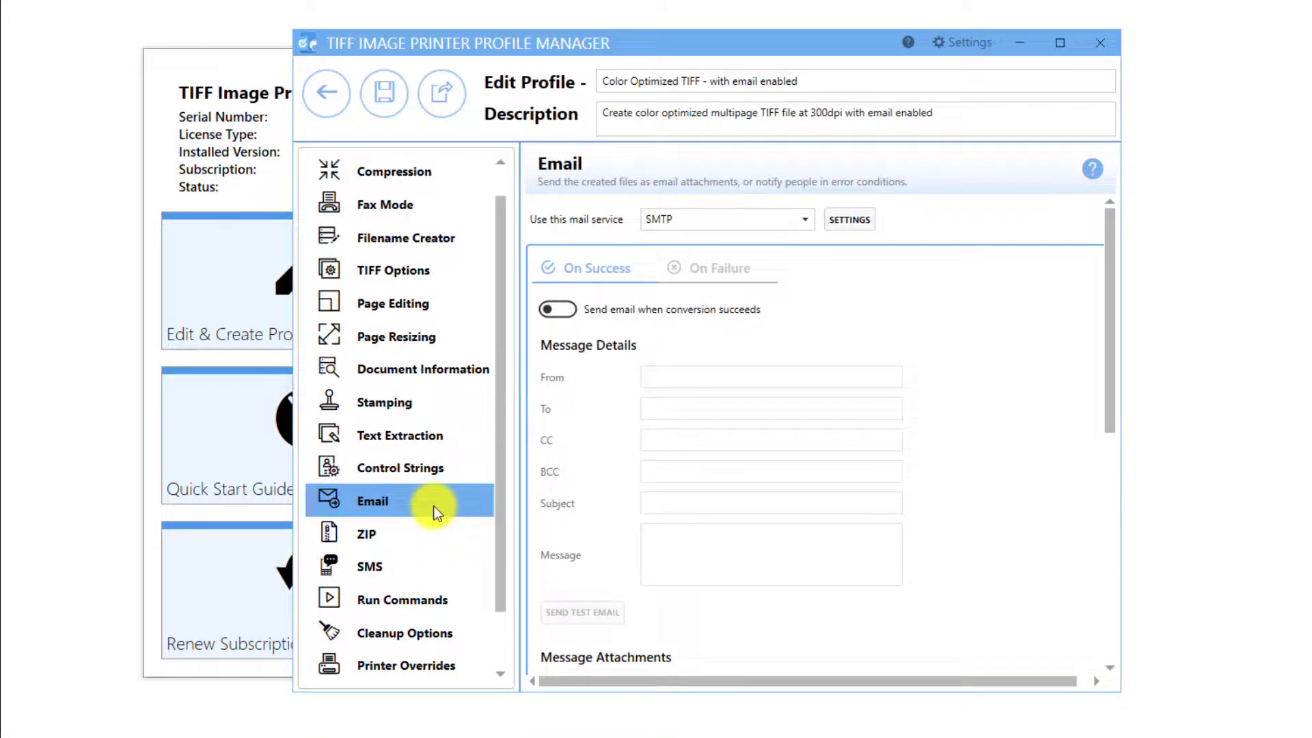
{"action": "left_click", "coordinate": [808, 231]}
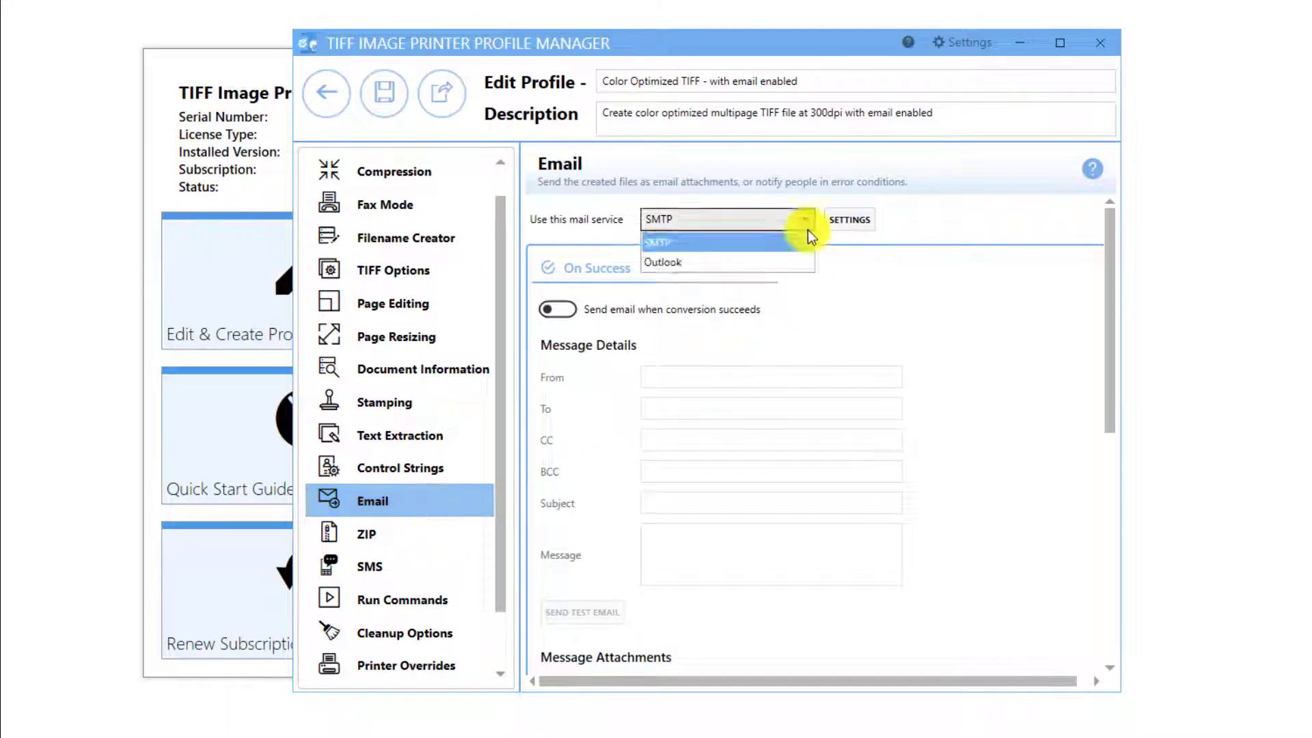
{"action": "left_click", "coordinate": [770, 262]}
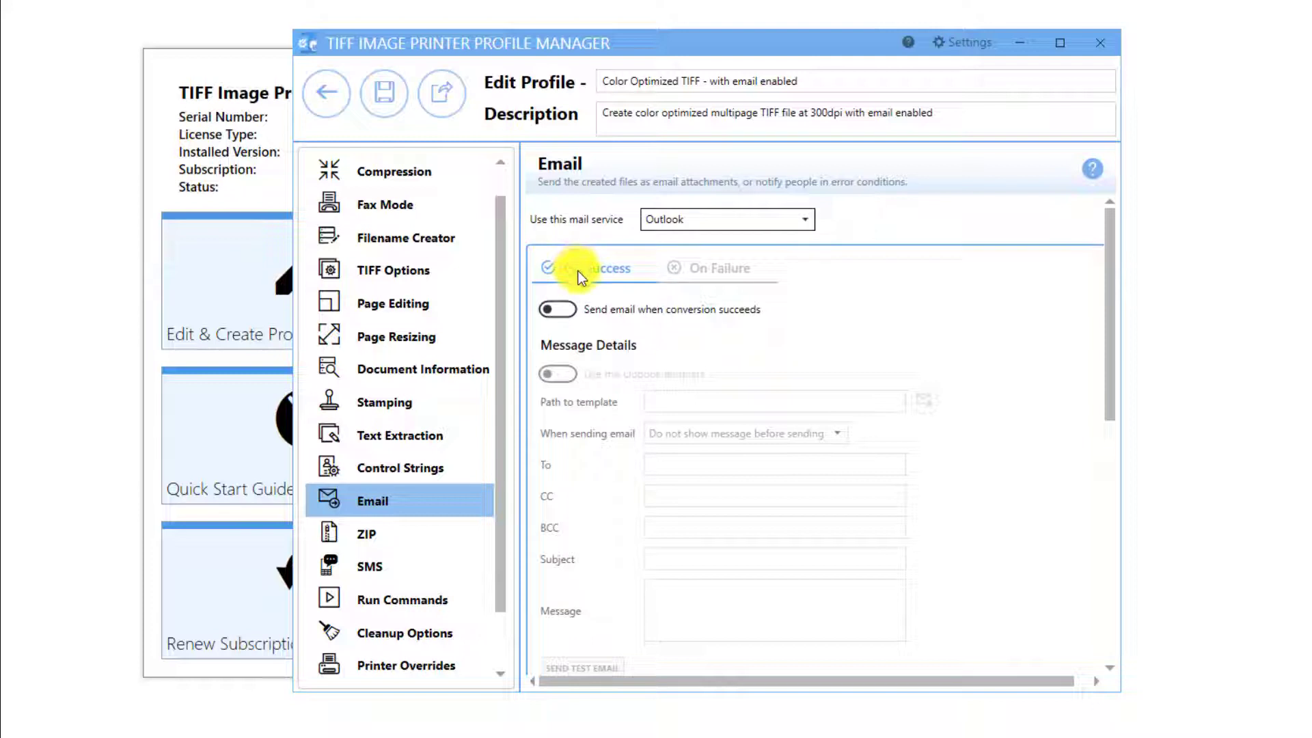
{"action": "left_click", "coordinate": [569, 310]}
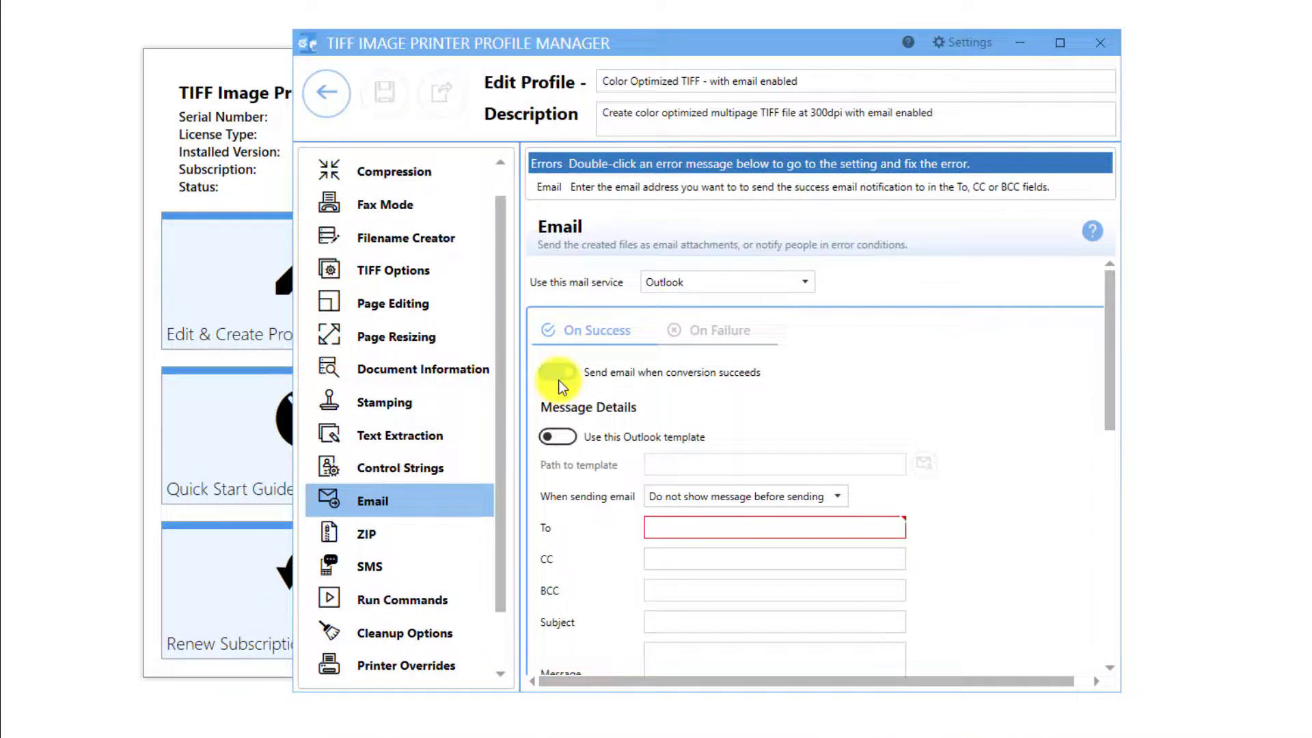
- Try the Outlook template C:\PEERNET\Templates\DeliveryTemplate.oft for the success email, then disable the template again
{"action": "left_click", "coordinate": [568, 441]}
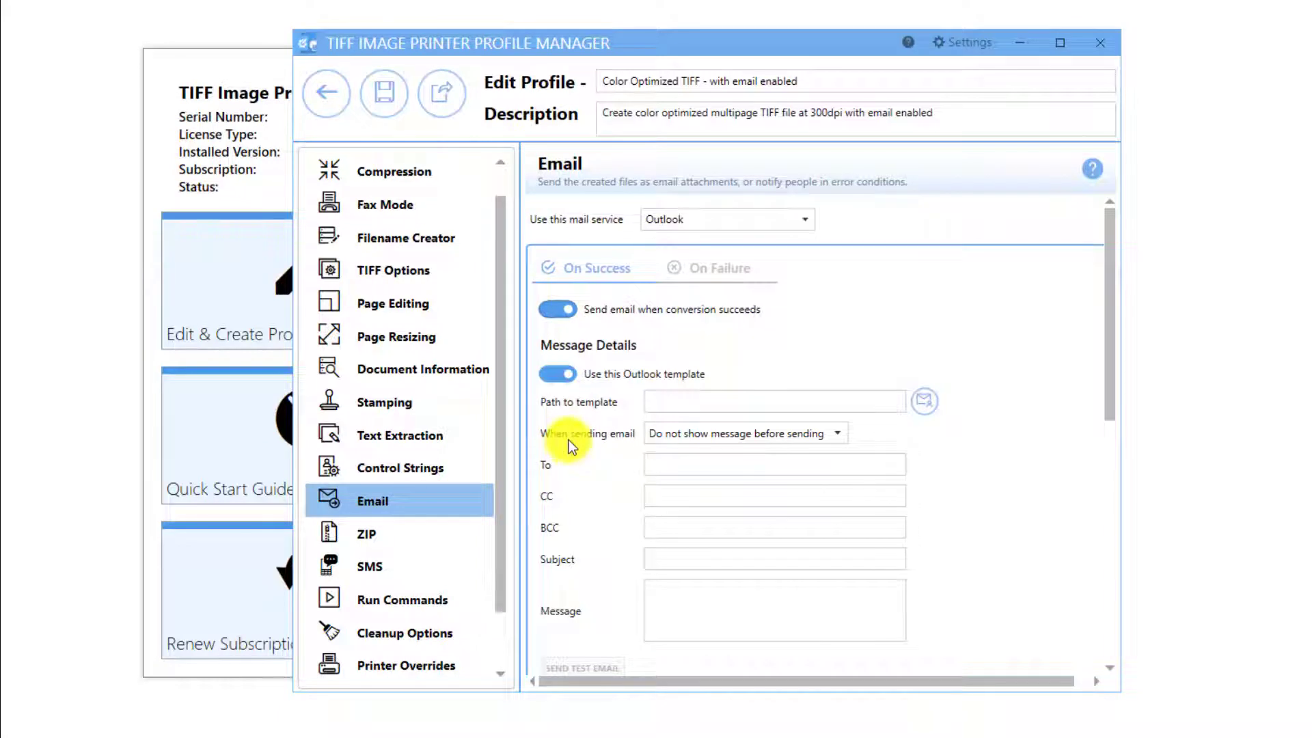
{"action": "left_click", "coordinate": [926, 402]}
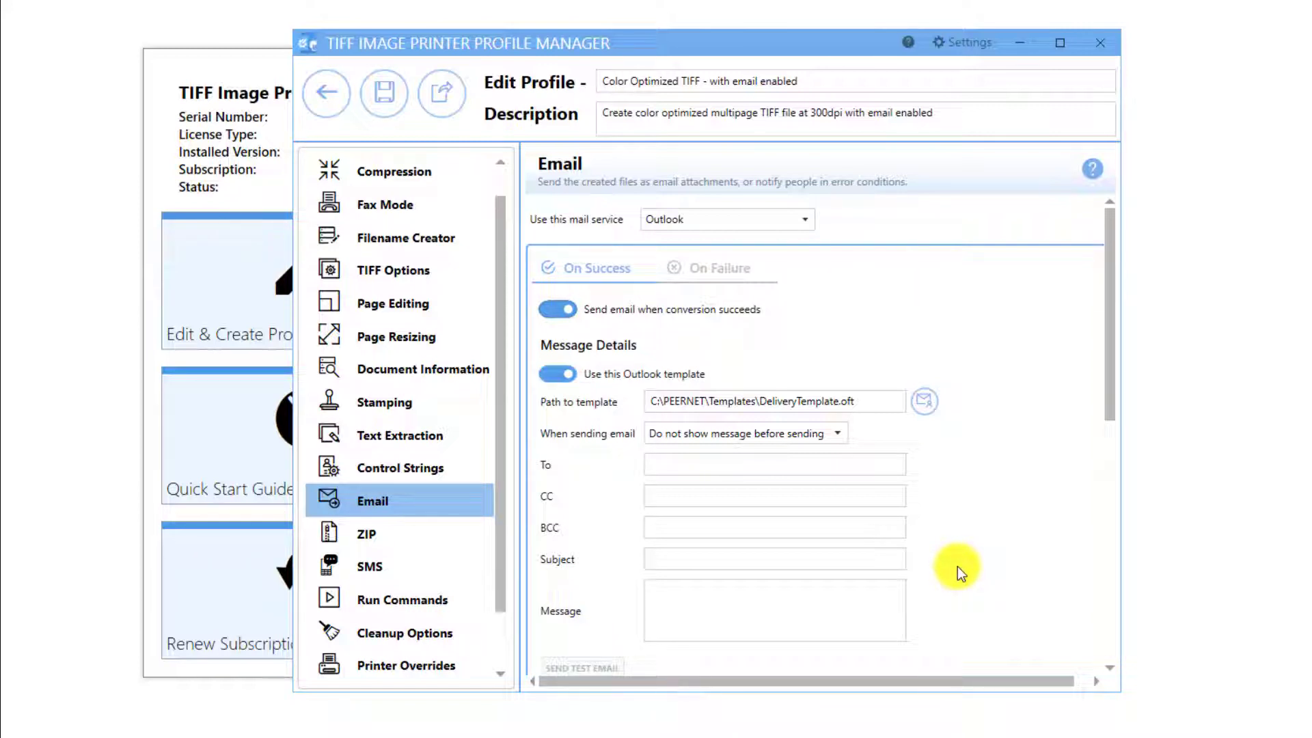
{"action": "left_click", "coordinate": [843, 440]}
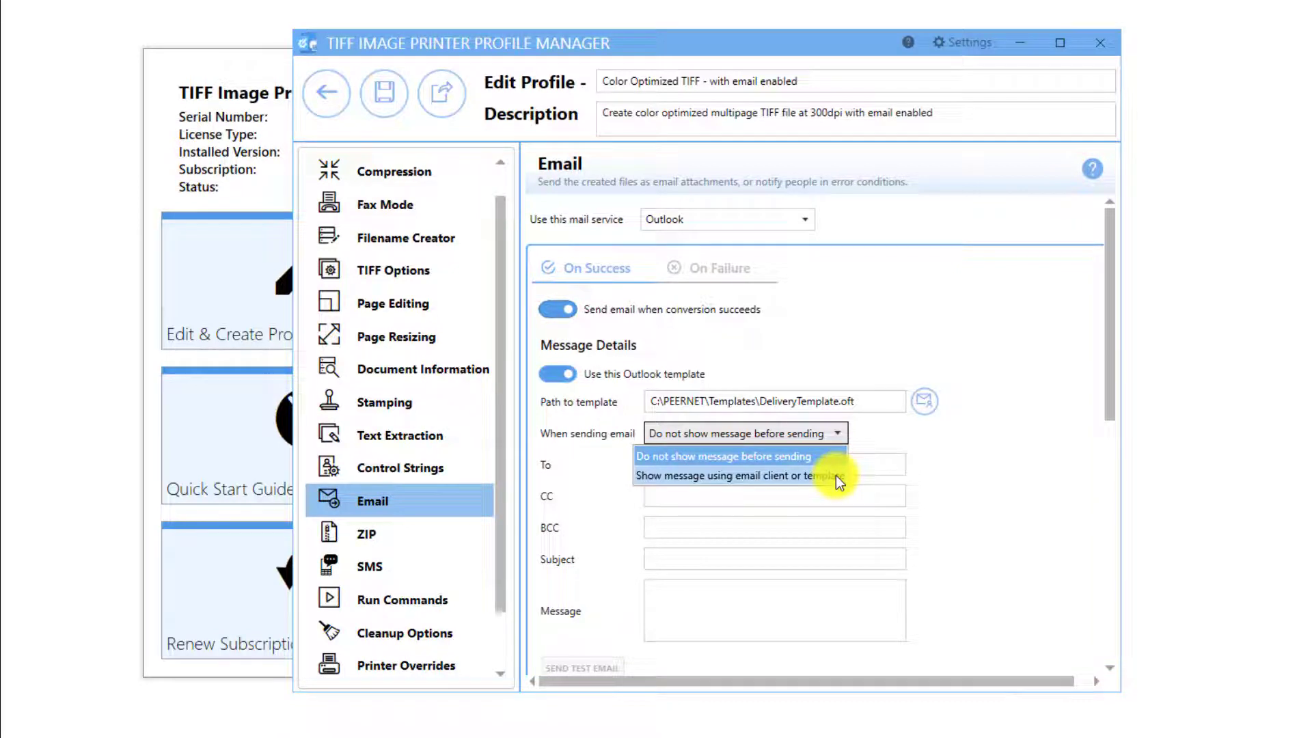
{"action": "left_click", "coordinate": [998, 434]}
{"action": "left_click", "coordinate": [555, 374]}
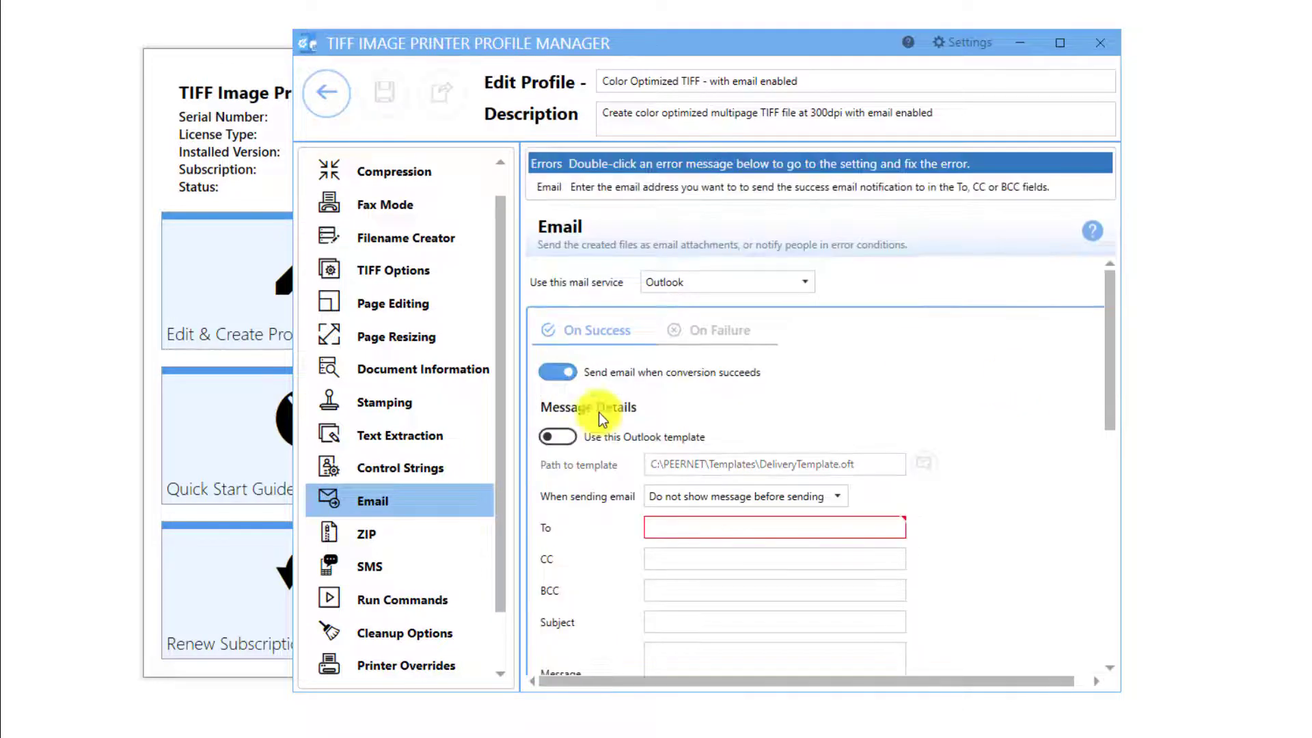
- Enter the recipient's email address for the success email and set its subject to "Files Converted"
{"action": "left_click", "coordinate": [677, 526]}
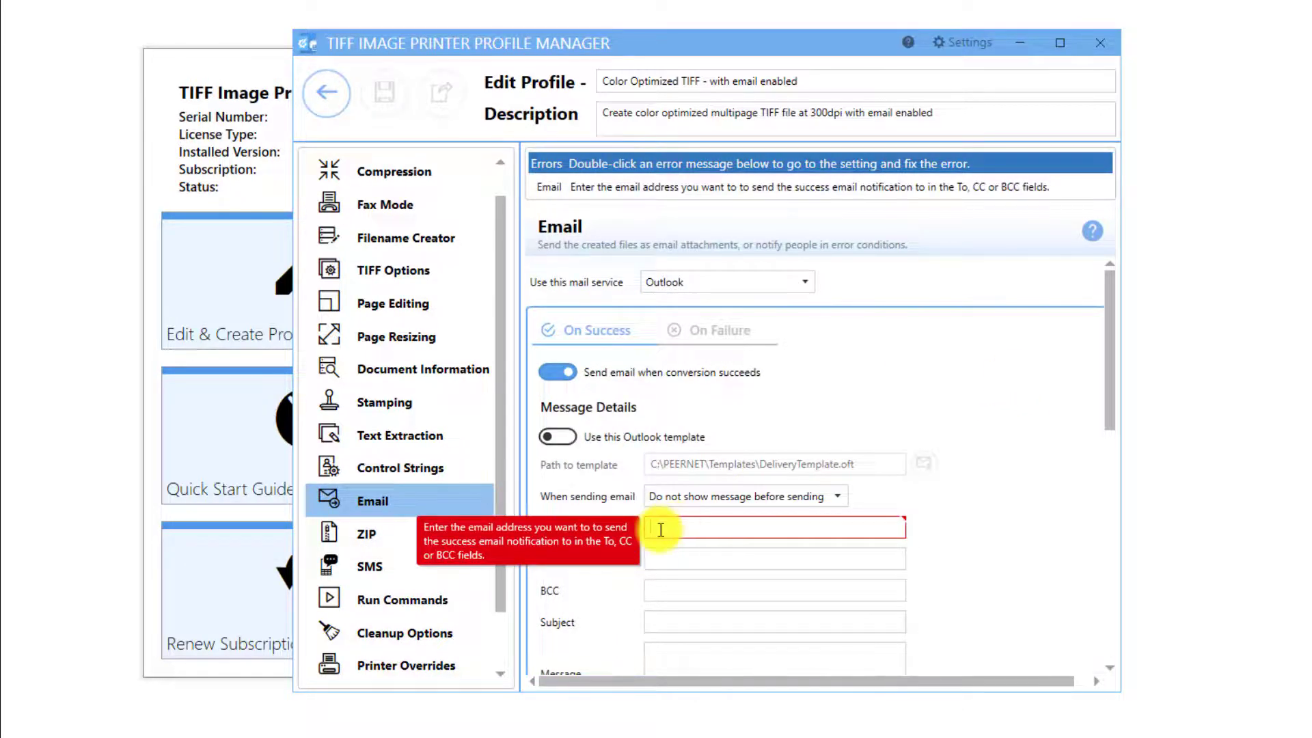
{"action": "type", "text": "user1@domain.com"}
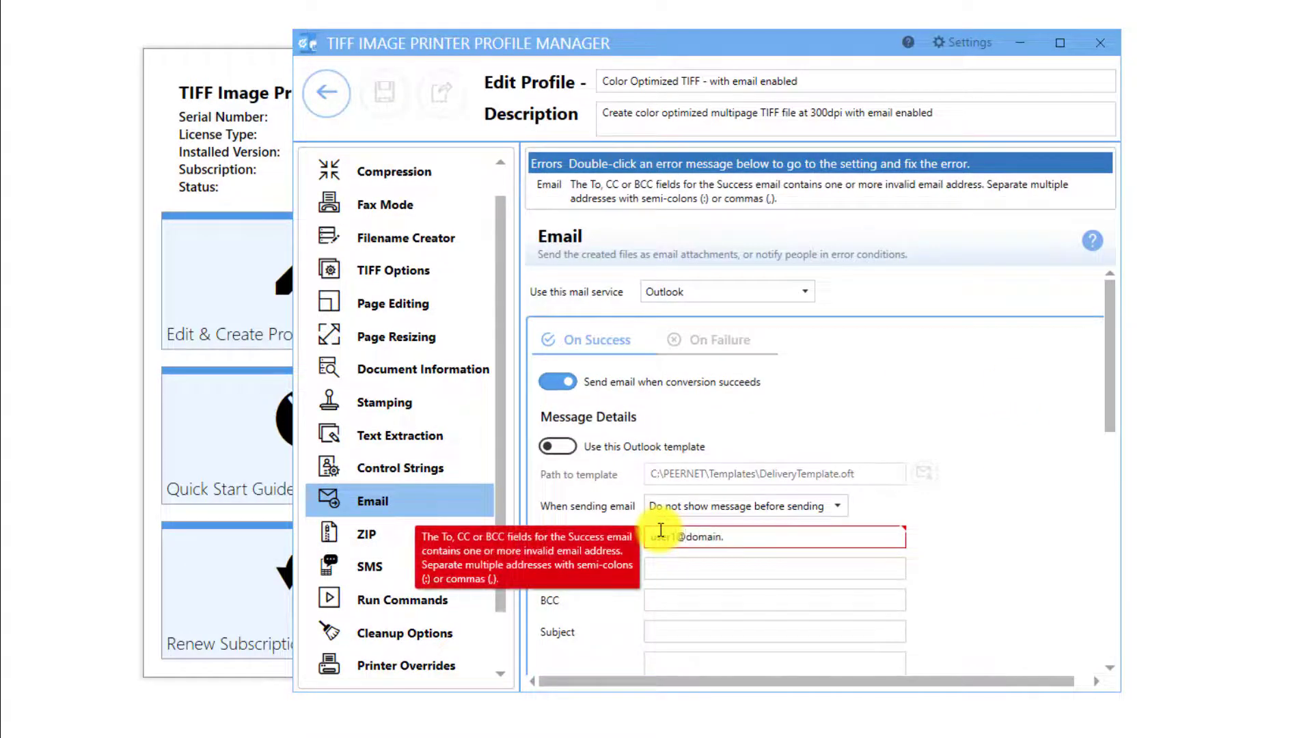
{"action": "key", "text": "Tab"}
{"action": "key", "text": "Tab"}
{"action": "key", "text": "Tab"}
{"action": "type", "text": "Files Converted"}
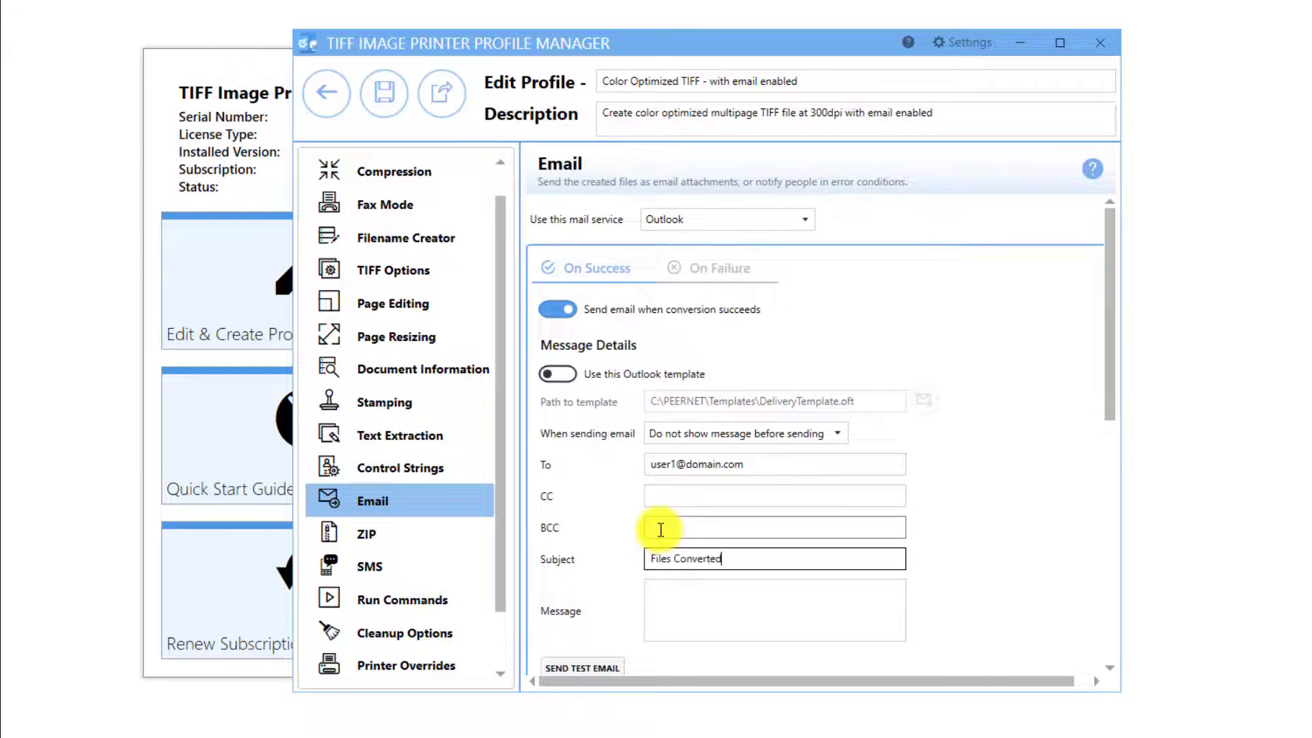
- Write the success email's message as "Please find enclosed successfully converted files."
{"action": "left_click", "coordinate": [674, 586]}
{"action": "type", "text": "Please"}
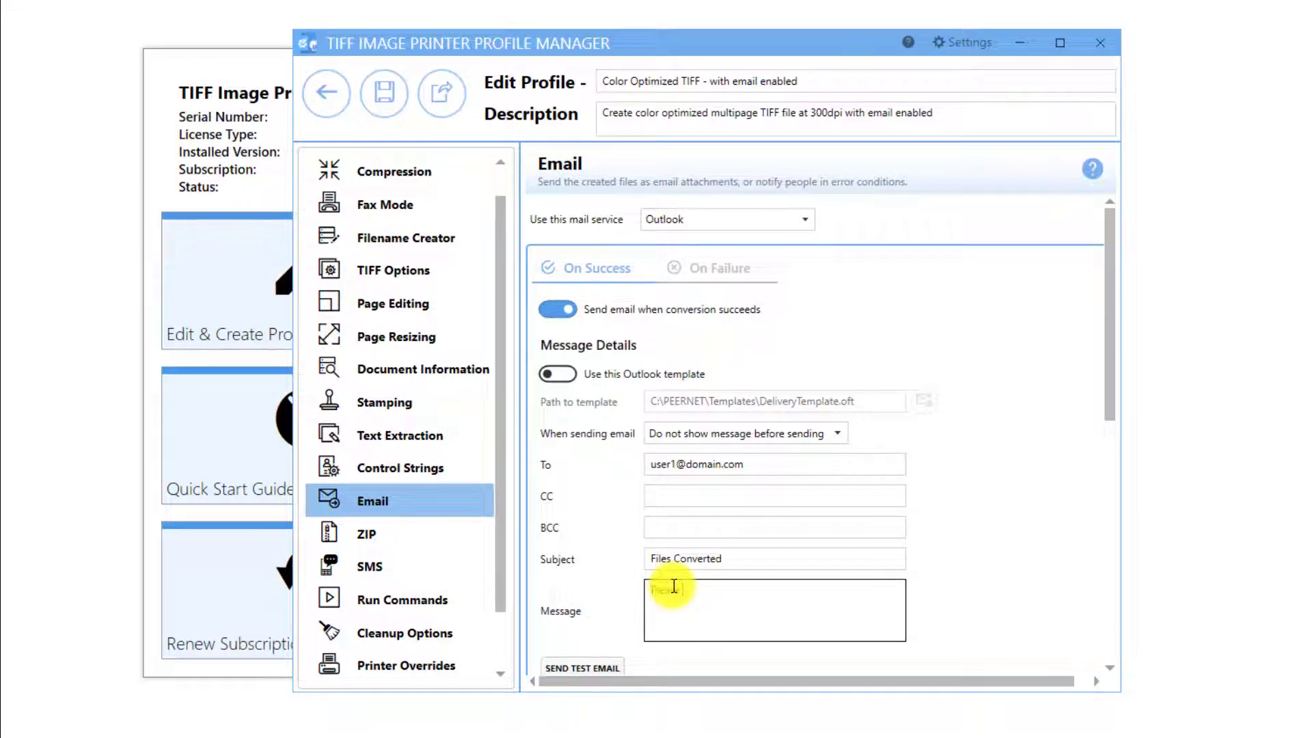
{"action": "type", "text": " find enclosed successfully converted files."}
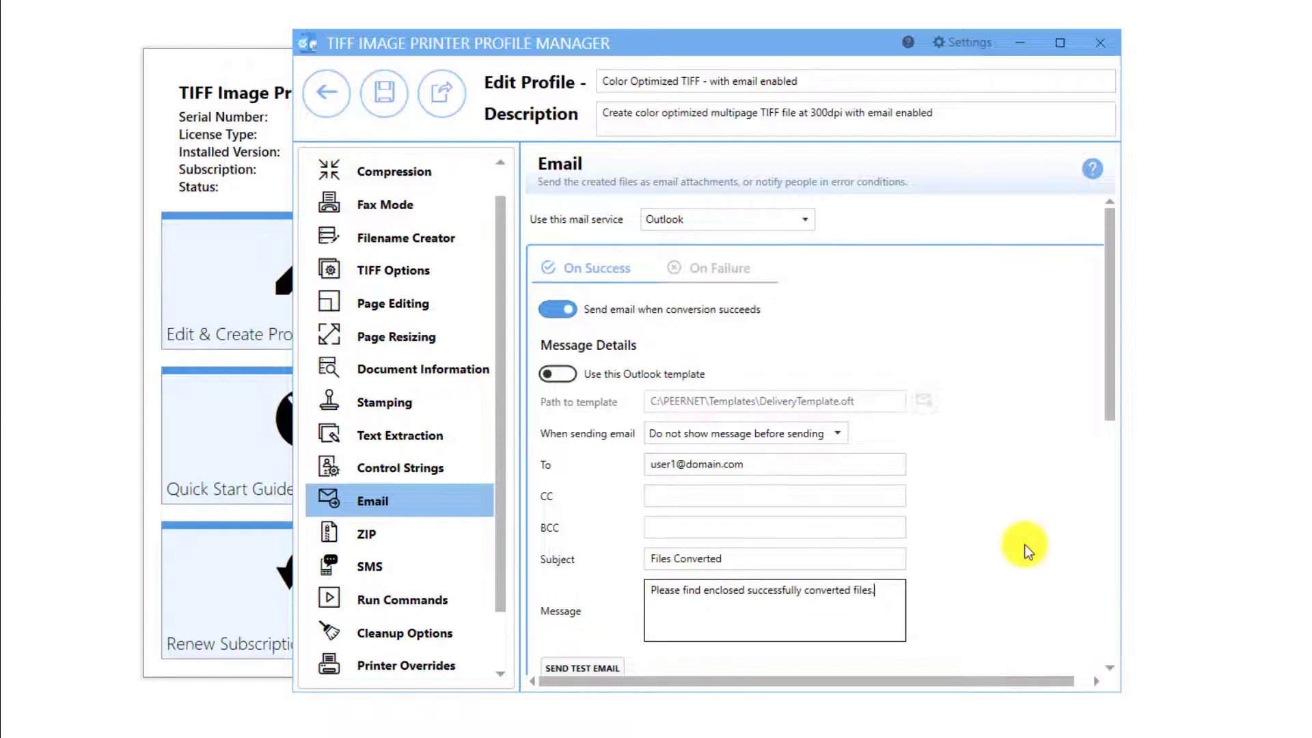
- Try zipping the files before attaching them to the email, look at the available ZIP types, and disable zipping again
{"action": "scroll", "coordinate": [1024, 544], "scroll_direction": "down", "scroll_amount": 5}
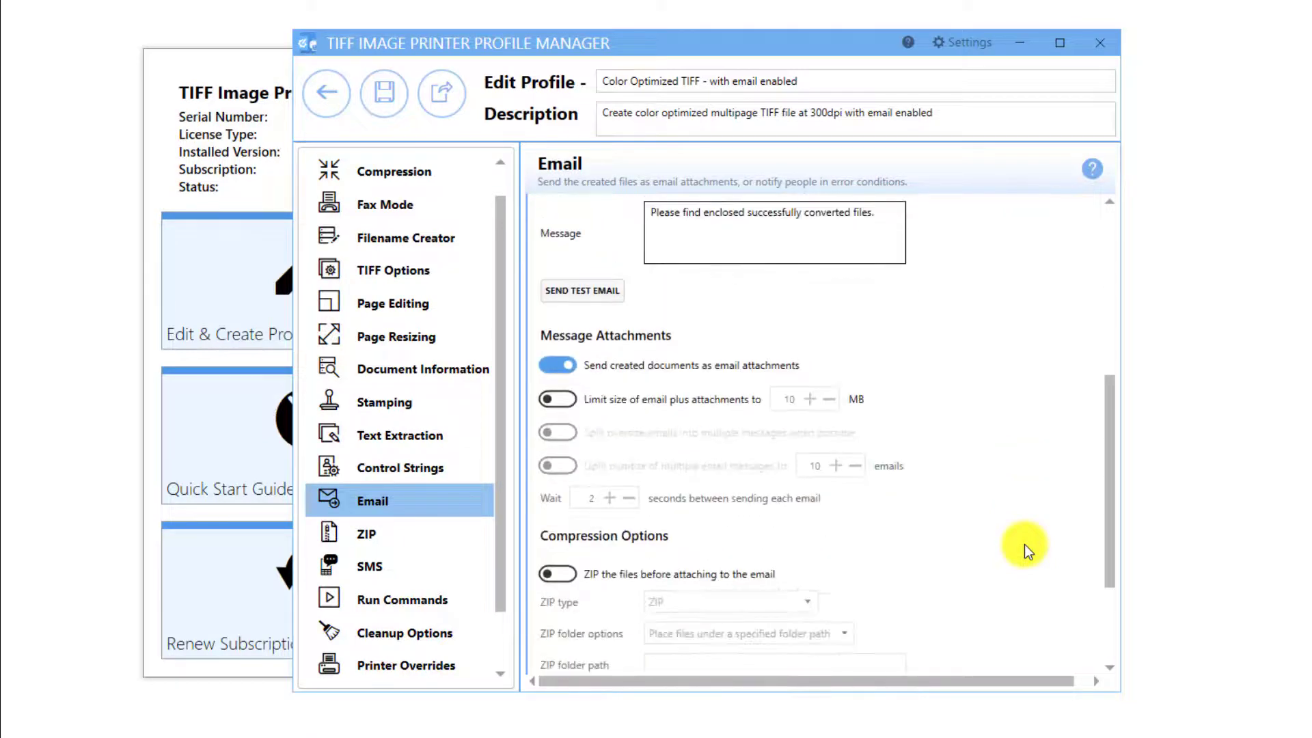
{"action": "scroll", "coordinate": [1024, 544], "scroll_direction": "down", "scroll_amount": 1}
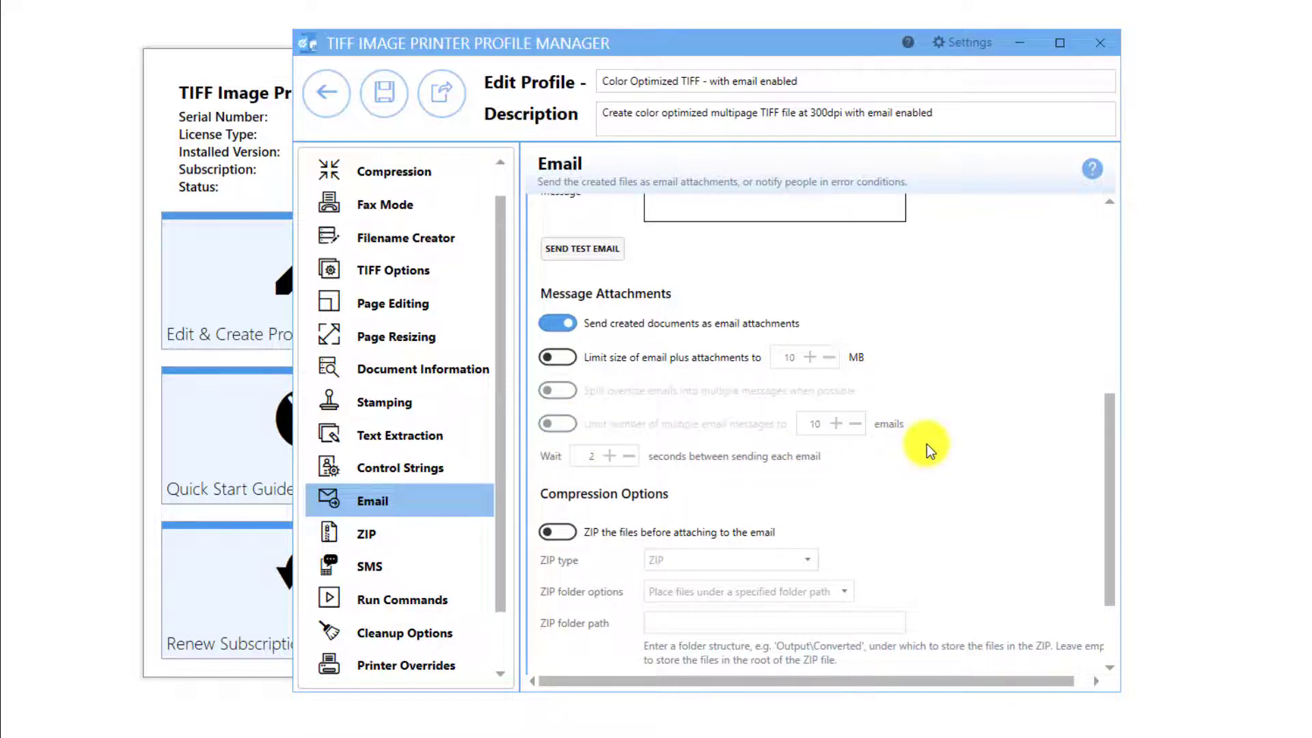
{"action": "scroll", "coordinate": [926, 444], "scroll_direction": "down", "scroll_amount": 3}
{"action": "left_click", "coordinate": [565, 411]}
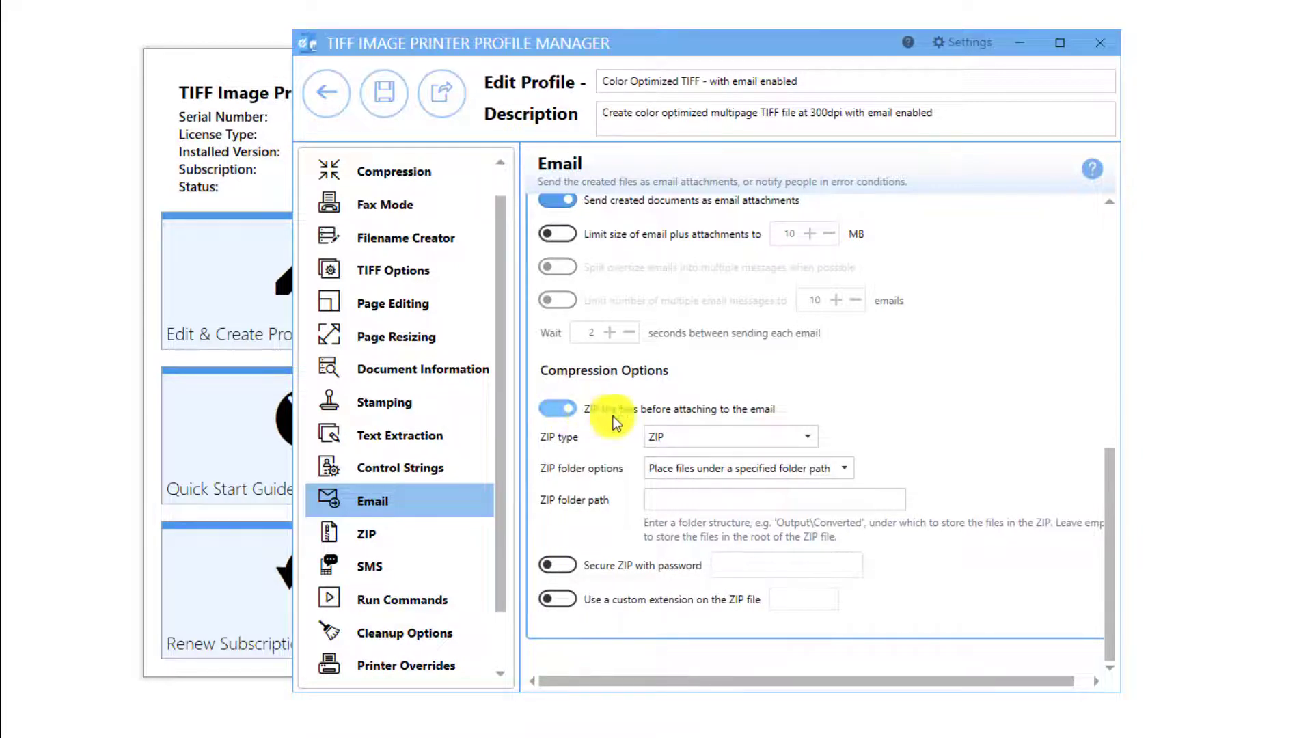
{"action": "left_click", "coordinate": [691, 434]}
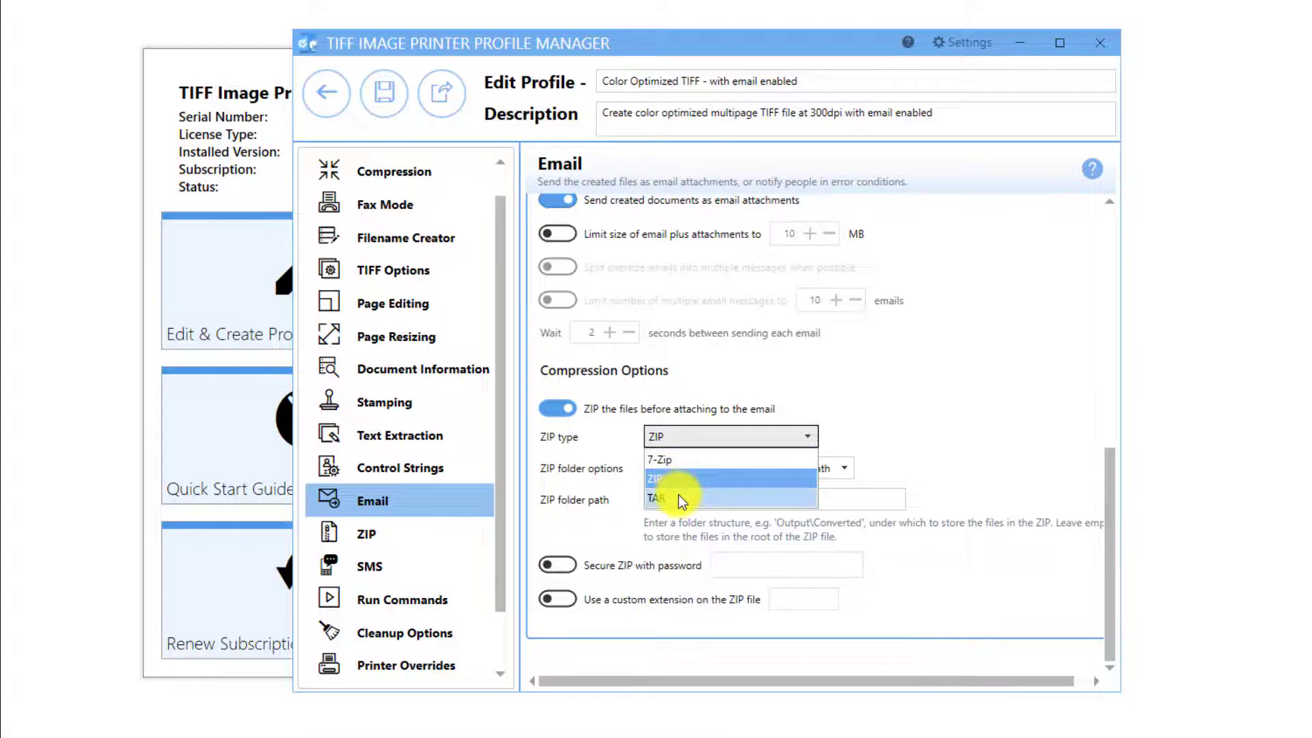
{"action": "left_click", "coordinate": [892, 410]}
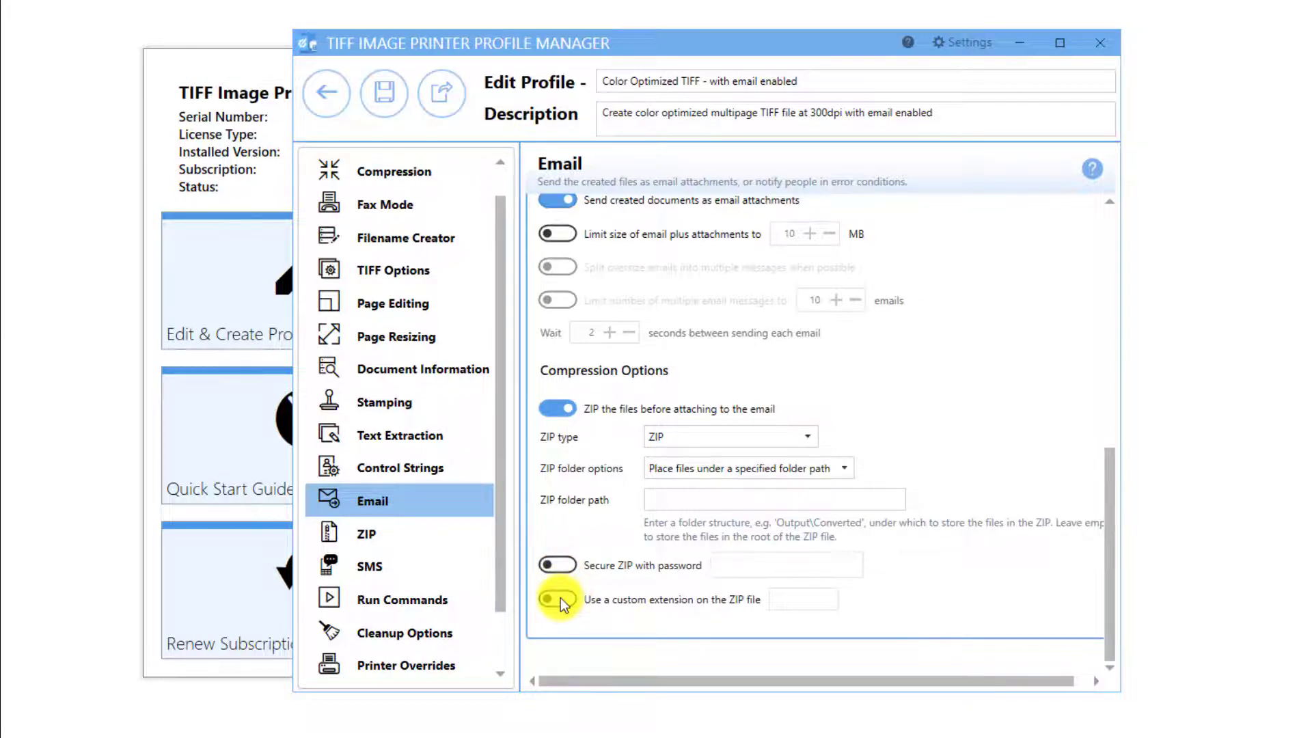
{"action": "left_click", "coordinate": [556, 408]}
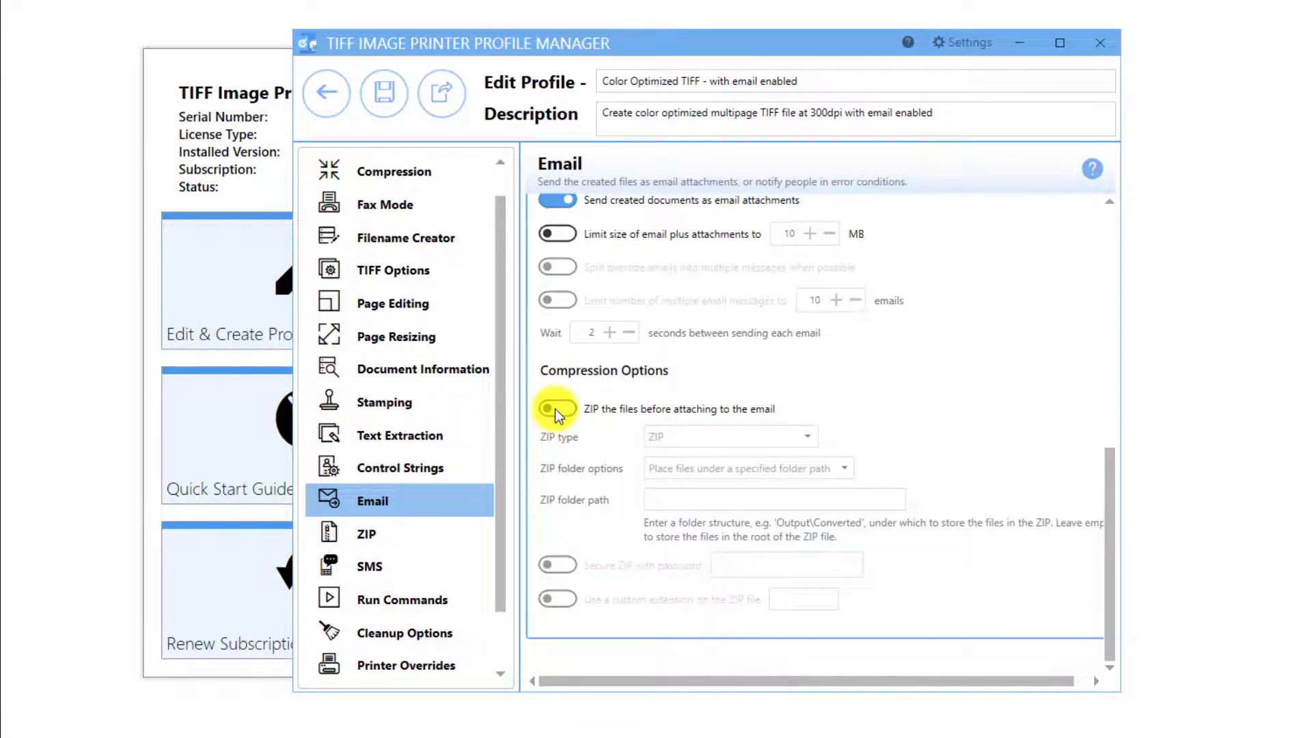
- Look at the email settings for failed conversions
{"action": "scroll", "coordinate": [913, 378], "scroll_direction": "up", "scroll_amount": 10}
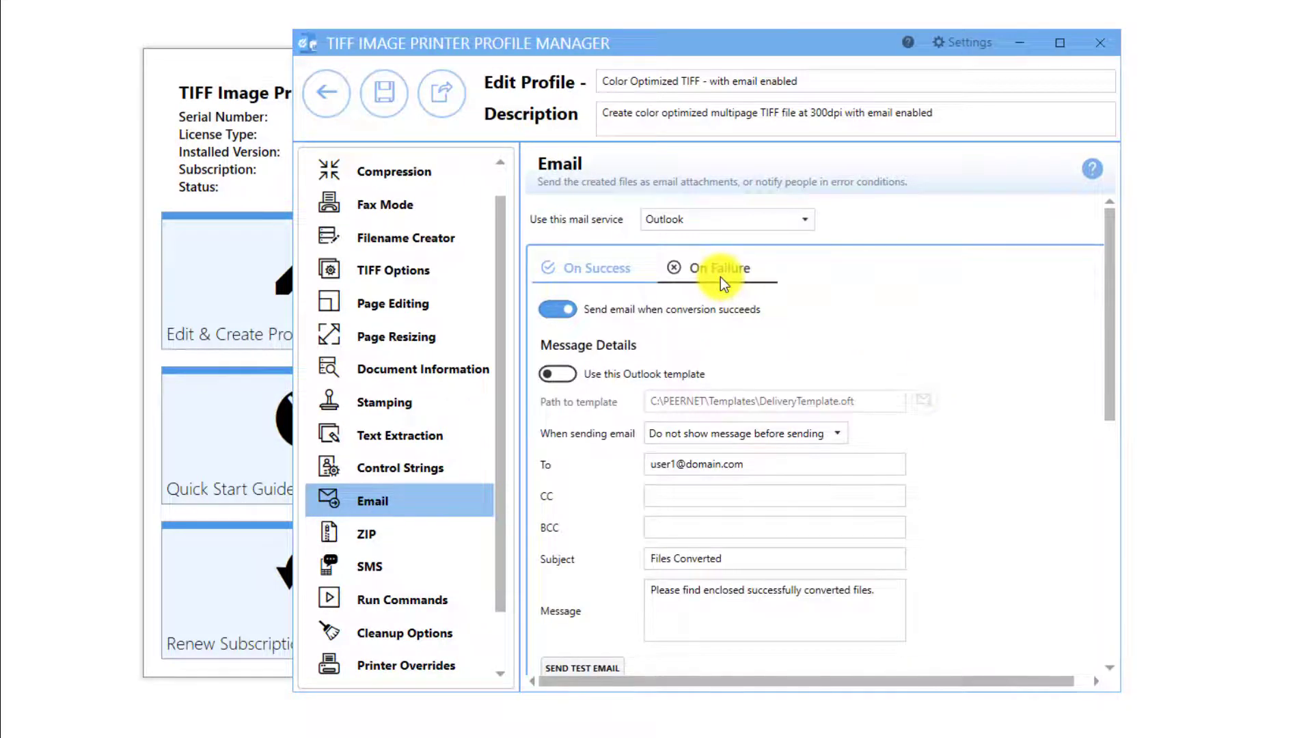
{"action": "left_click", "coordinate": [721, 277]}
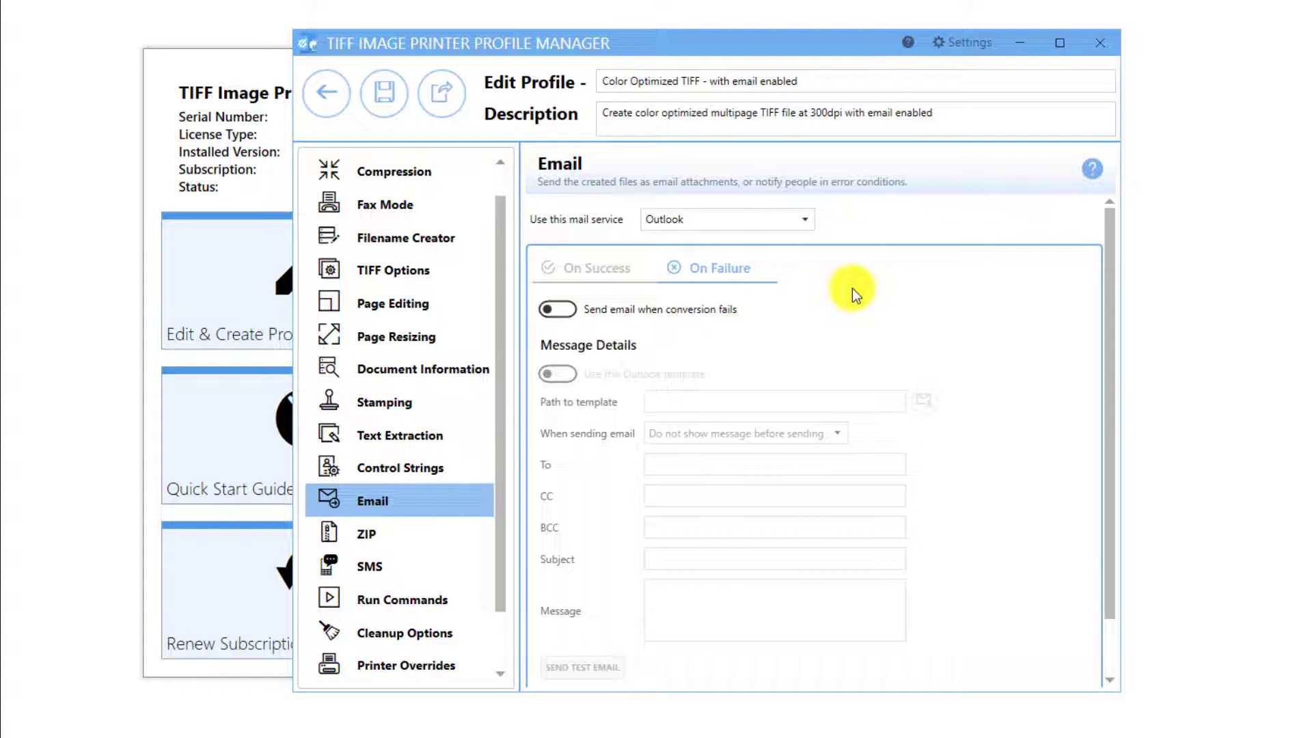
- Set the cleanup options to delete generated output files on success and save the profile
{"action": "left_click", "coordinate": [469, 633]}
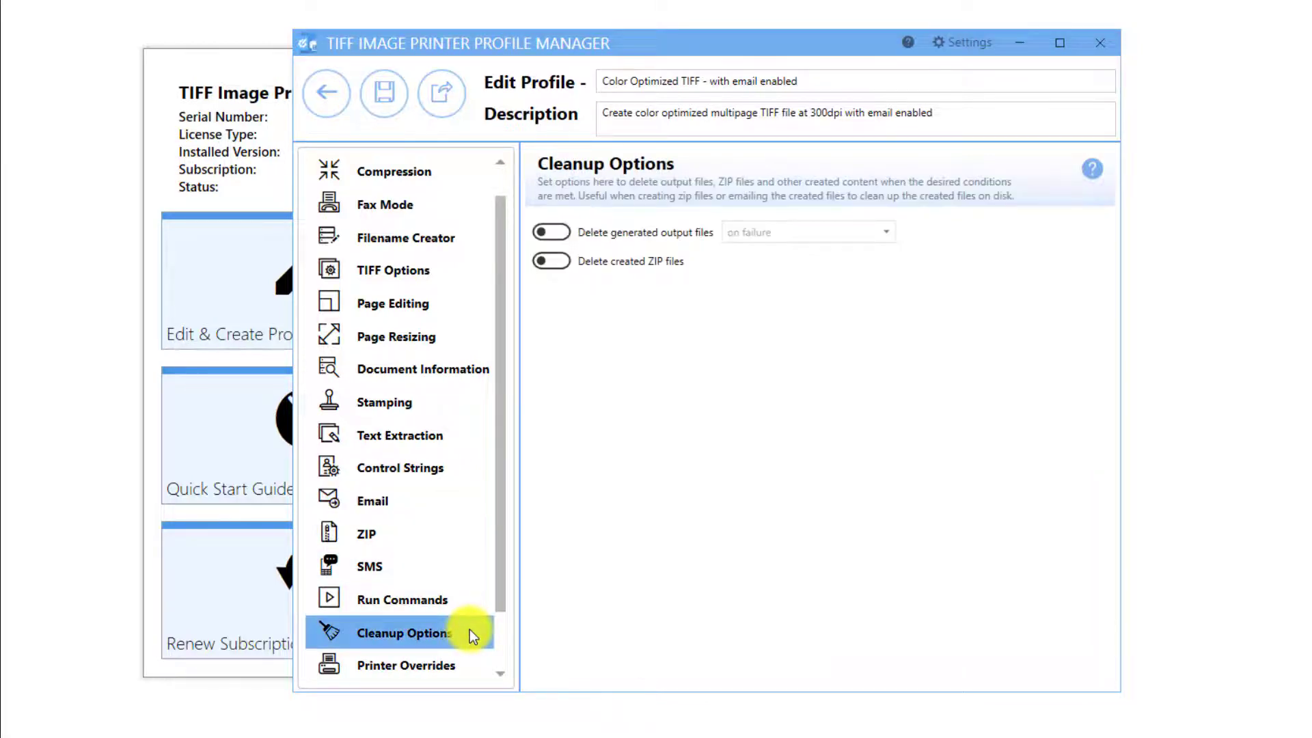
{"action": "left_click", "coordinate": [555, 240]}
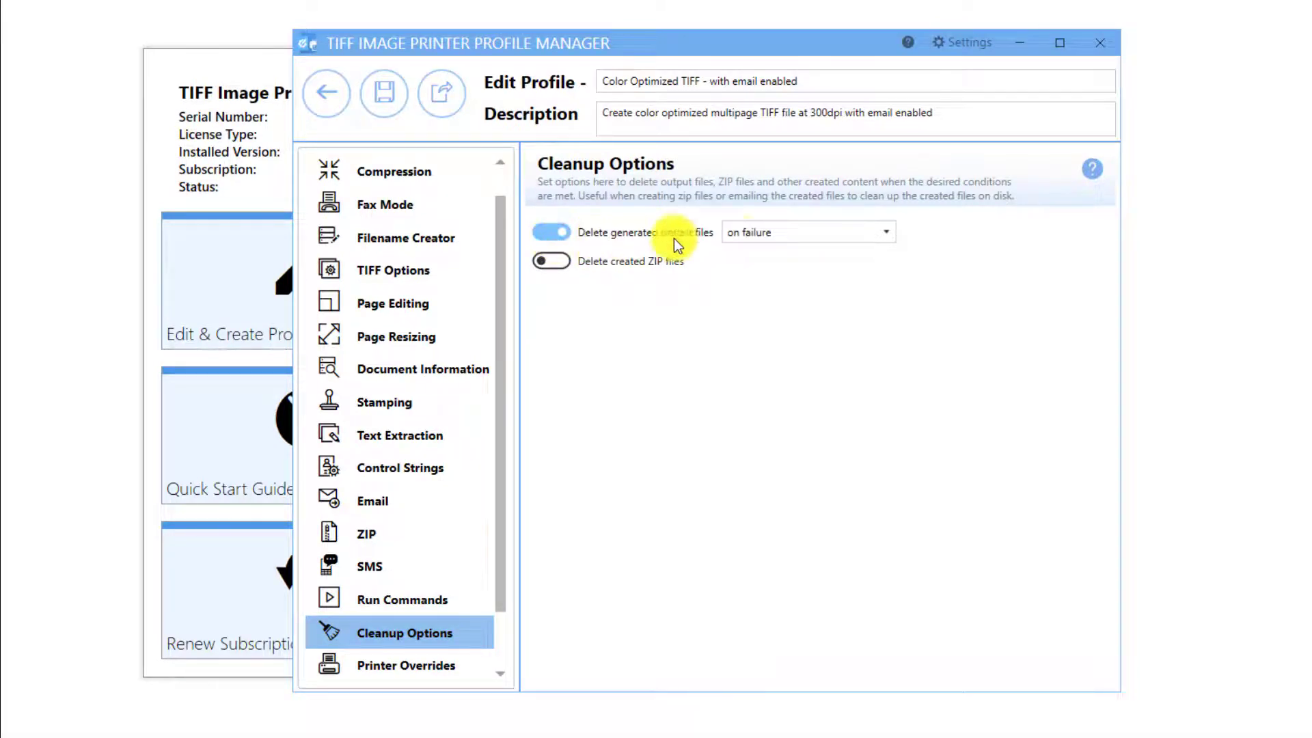
{"action": "left_click", "coordinate": [749, 236]}
{"action": "left_click", "coordinate": [749, 257]}
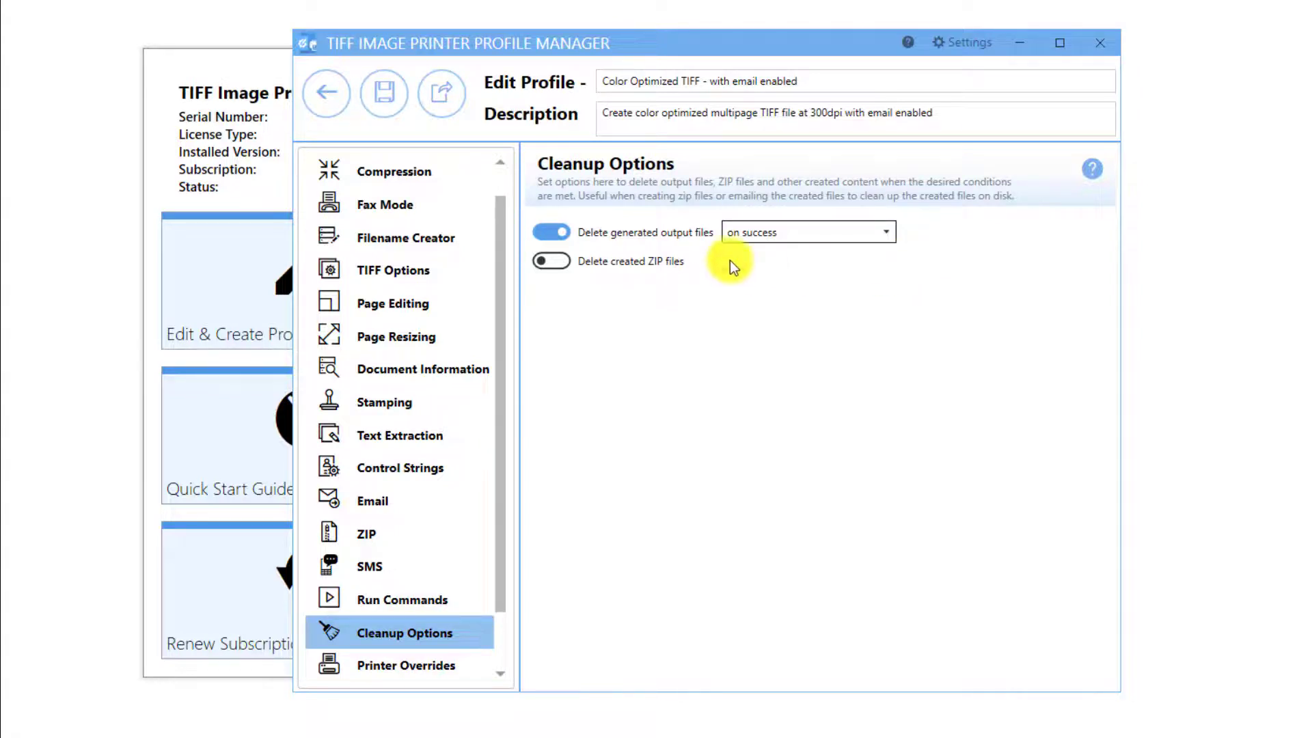
{"action": "left_click", "coordinate": [387, 102]}
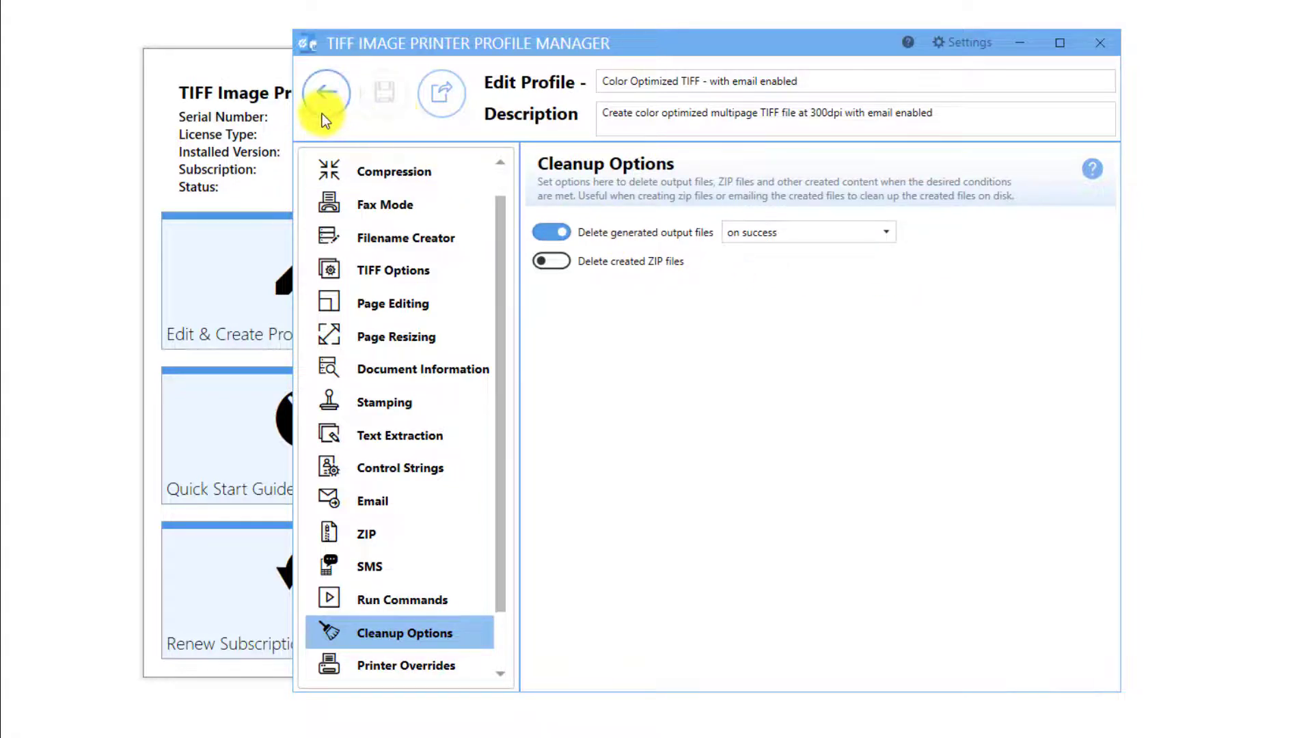
- Close the profile manager and assign the "Color Optimized TIFF - with email enabled" profile to the printer TIFF Image Printer 12
{"action": "left_click", "coordinate": [325, 96]}
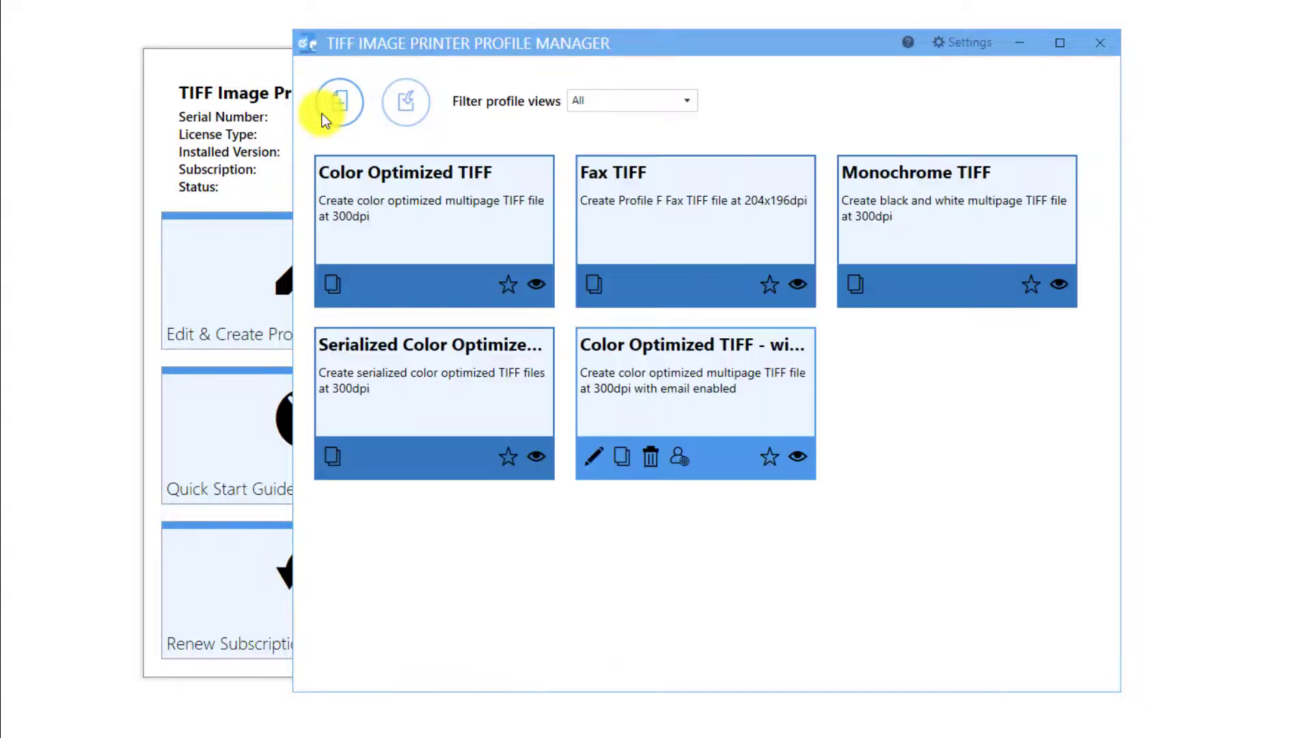
{"action": "left_click", "coordinate": [1087, 52]}
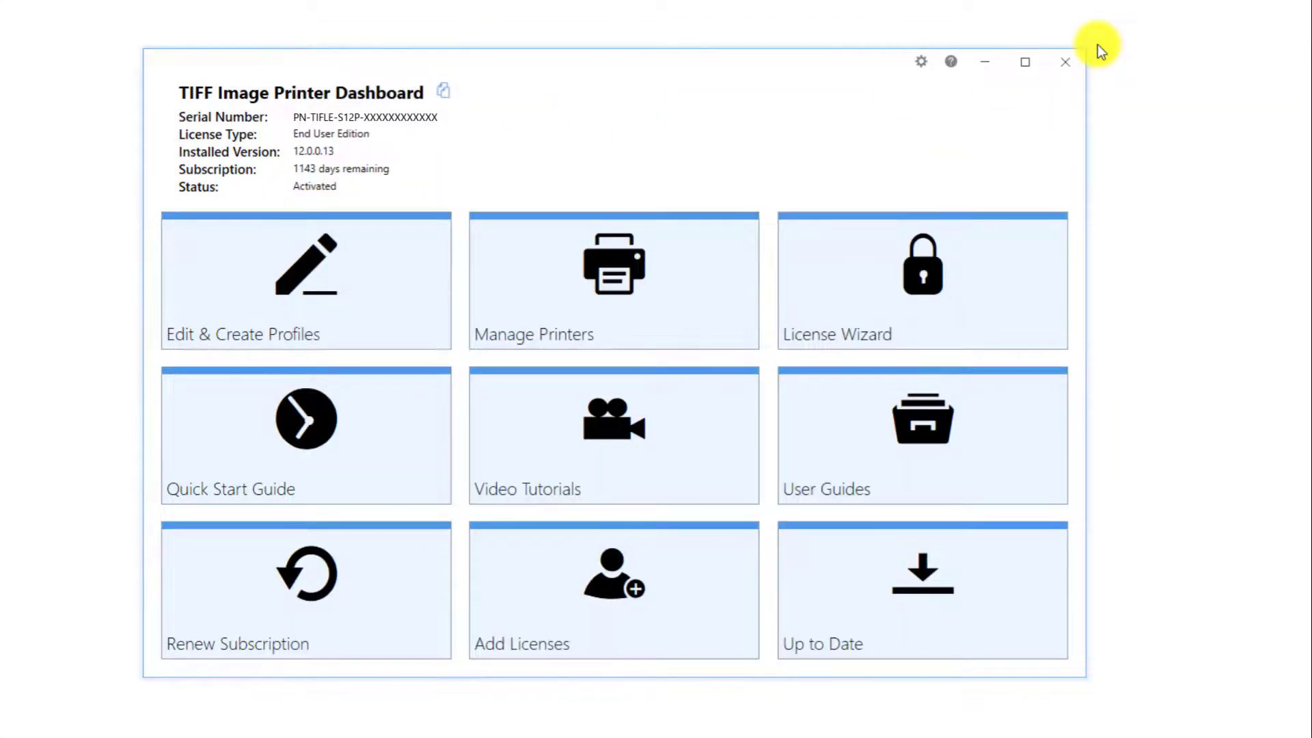
{"action": "left_click", "coordinate": [690, 314]}
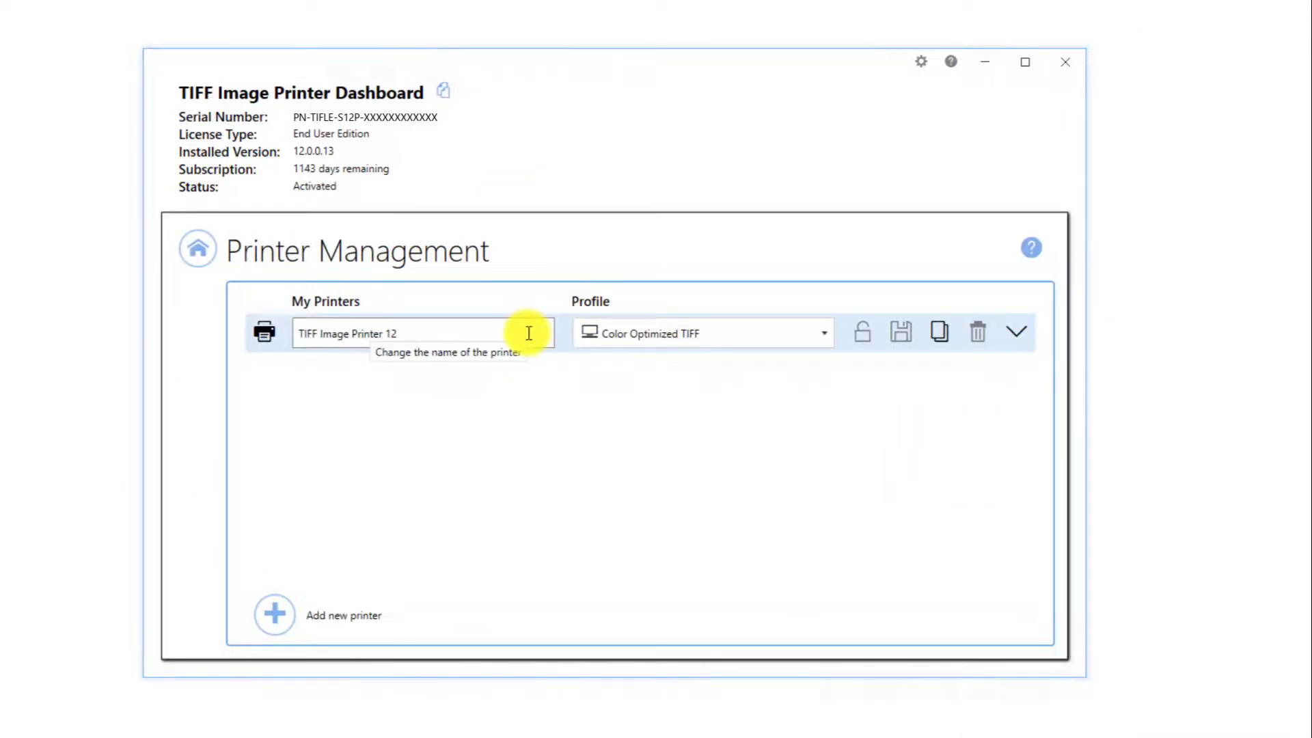
{"action": "left_click", "coordinate": [832, 333]}
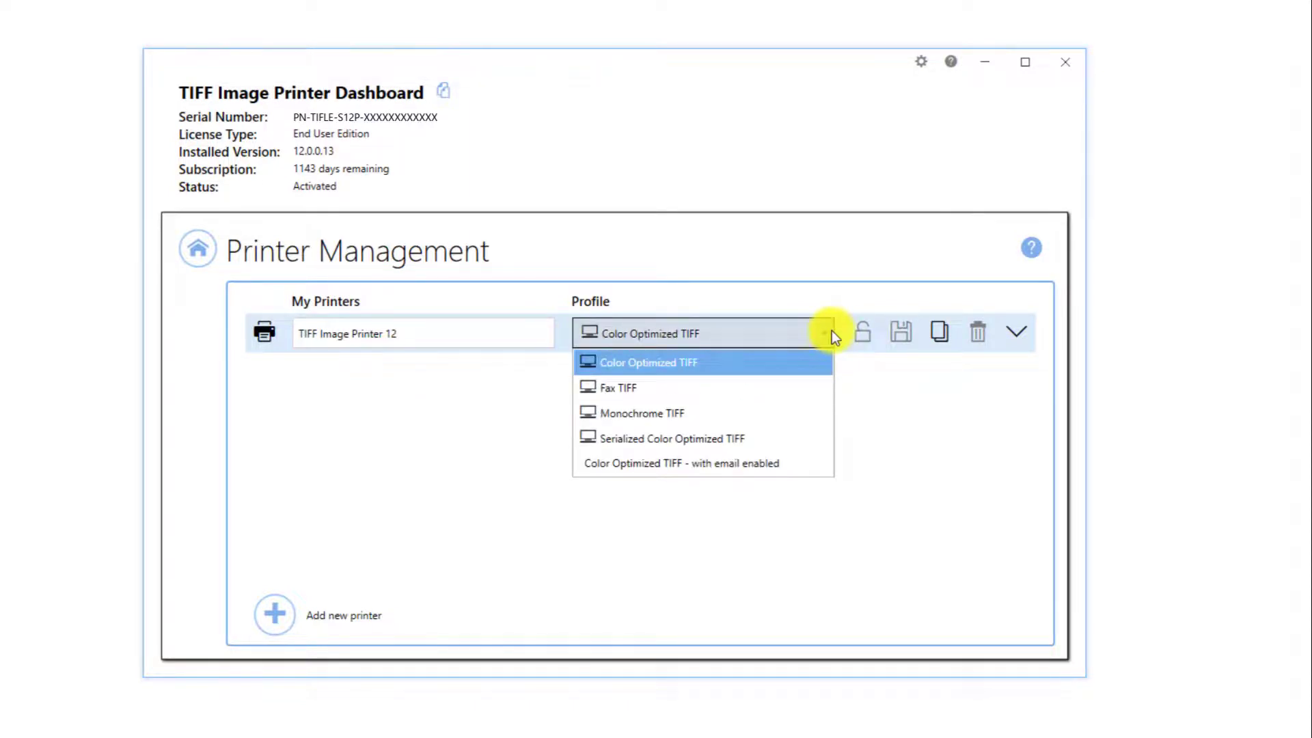
{"action": "left_click", "coordinate": [805, 463]}
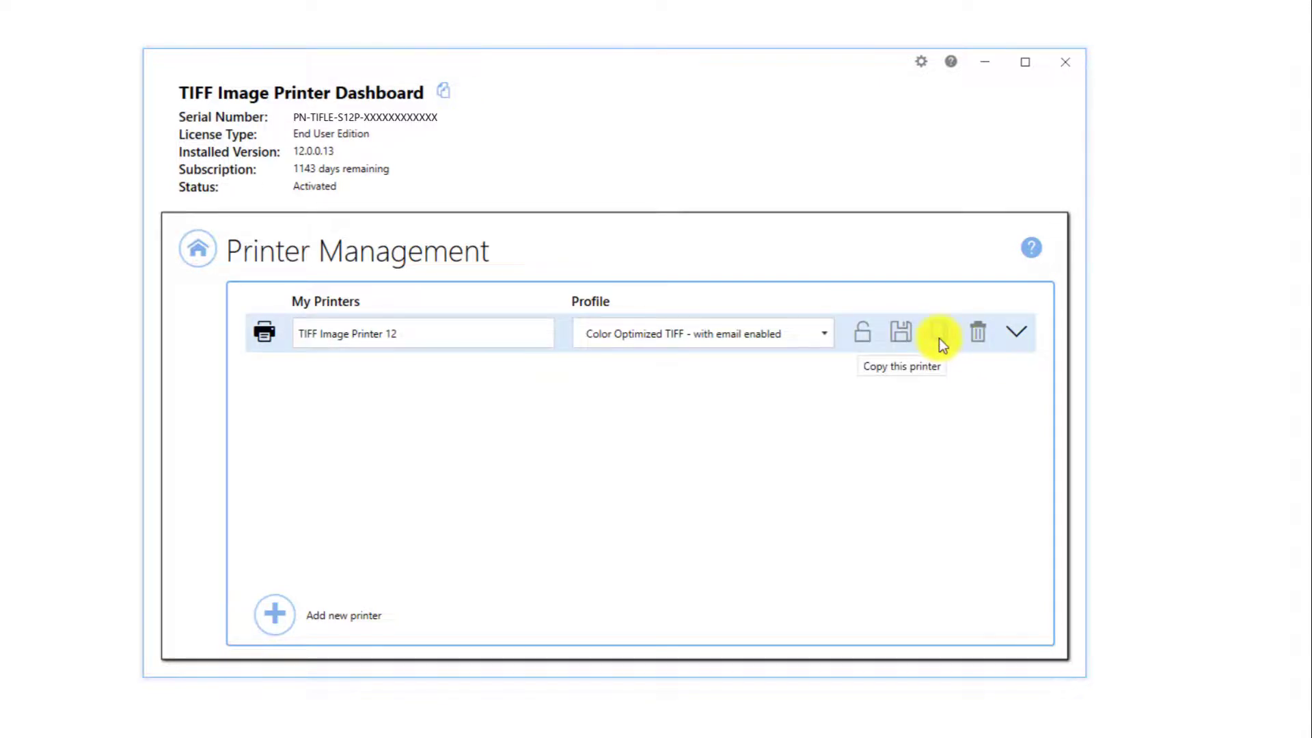
{"action": "left_click", "coordinate": [204, 261]}
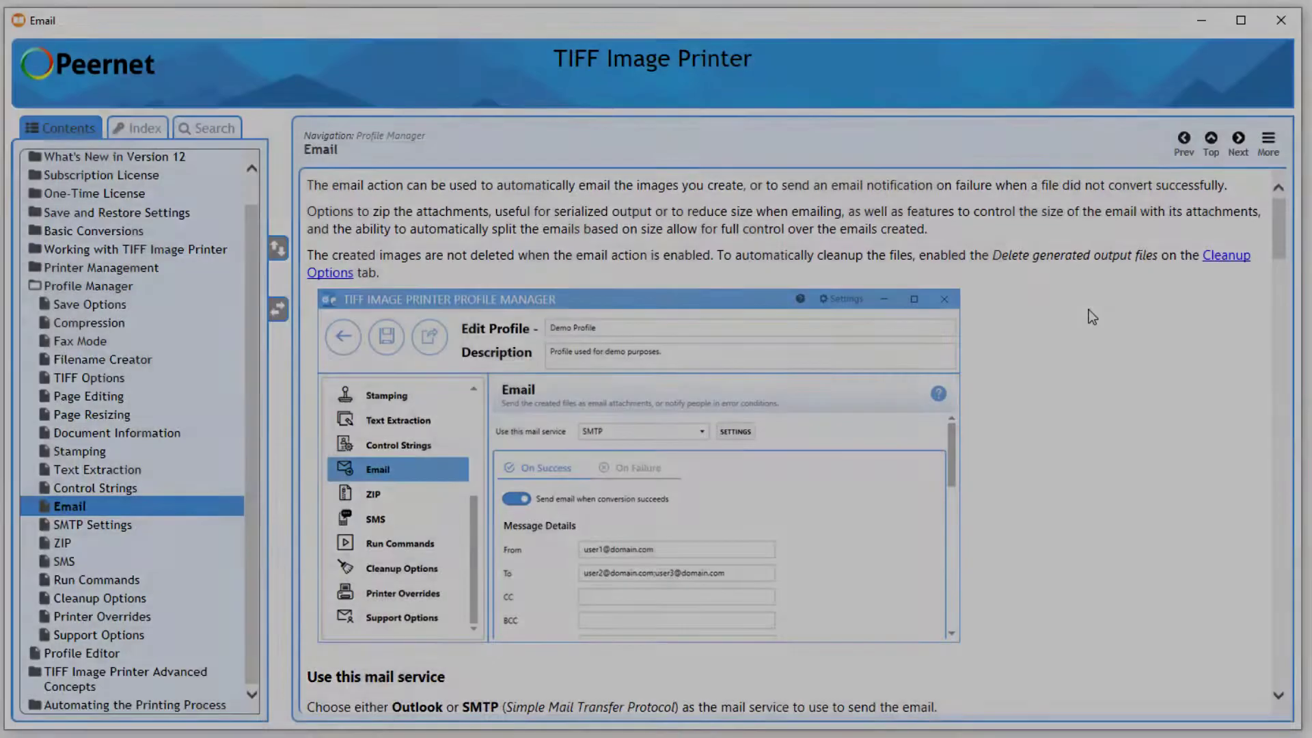
- Read the Email help topic's explanation of choosing a mail service and sending emails on success or failure
{"action": "scroll", "coordinate": [1092, 317], "scroll_direction": "down", "scroll_amount": 10}
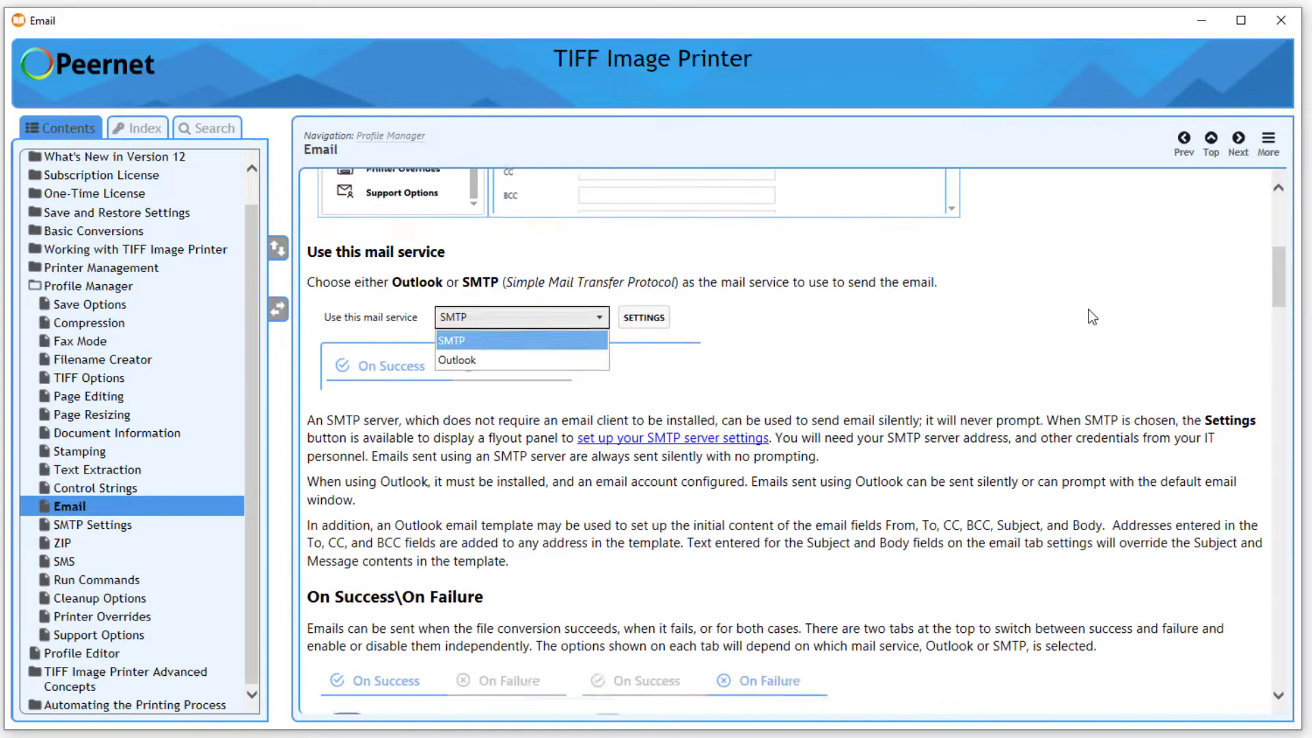